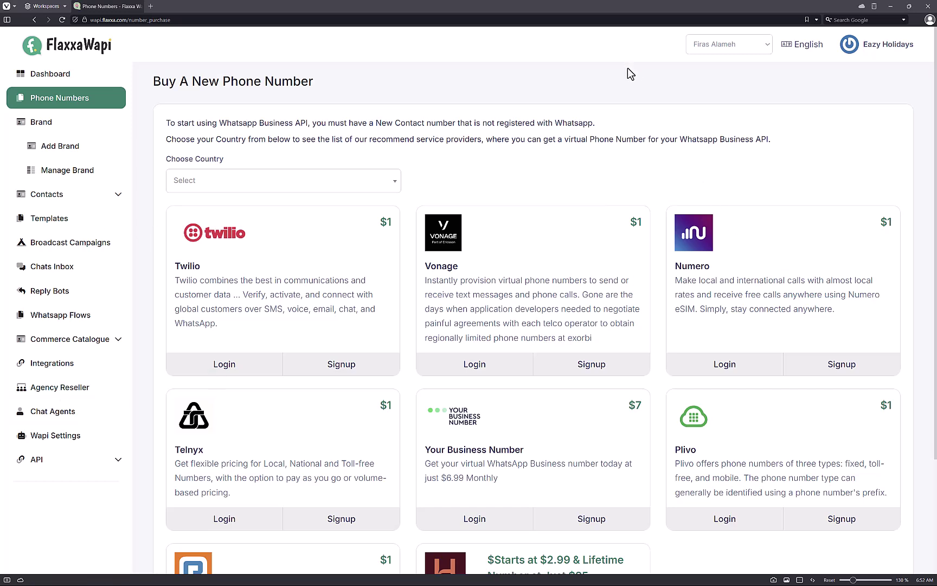
Step: Go back from the Buy A New Phone Number page to the account dashboard
key(alt+Left)
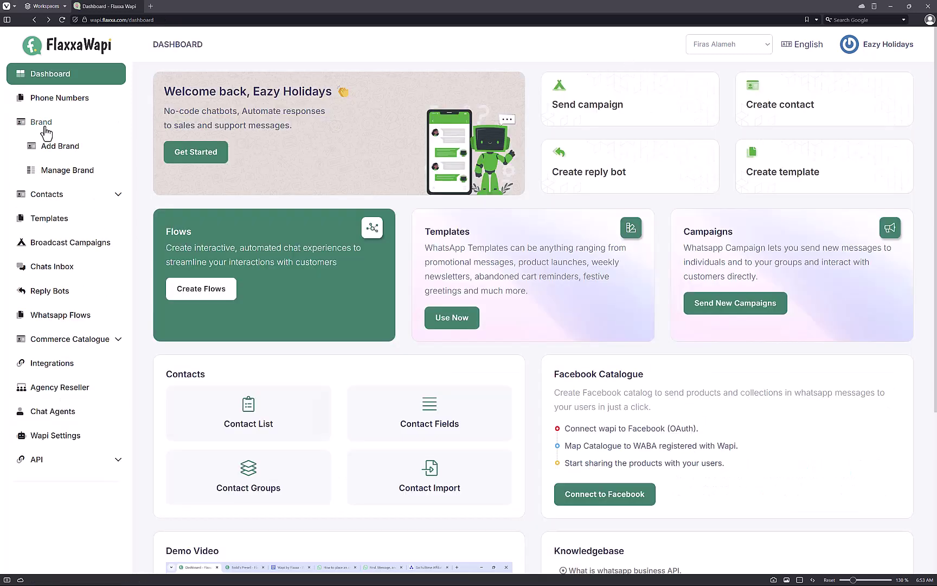
Step: Open the Manage Brand list and look over the brand details and phone numbers
click(59, 172)
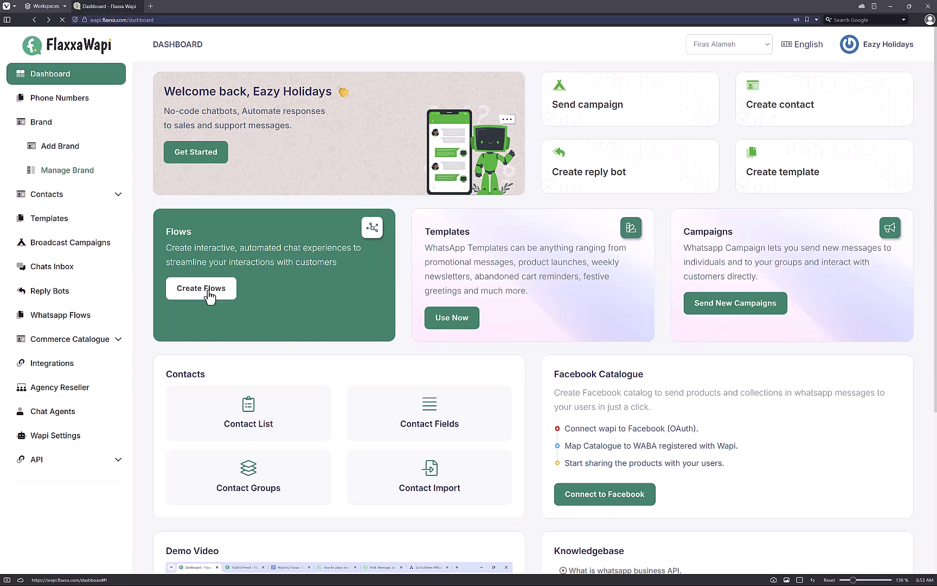
drag(328, 179, 601, 299)
click(513, 288)
click(642, 332)
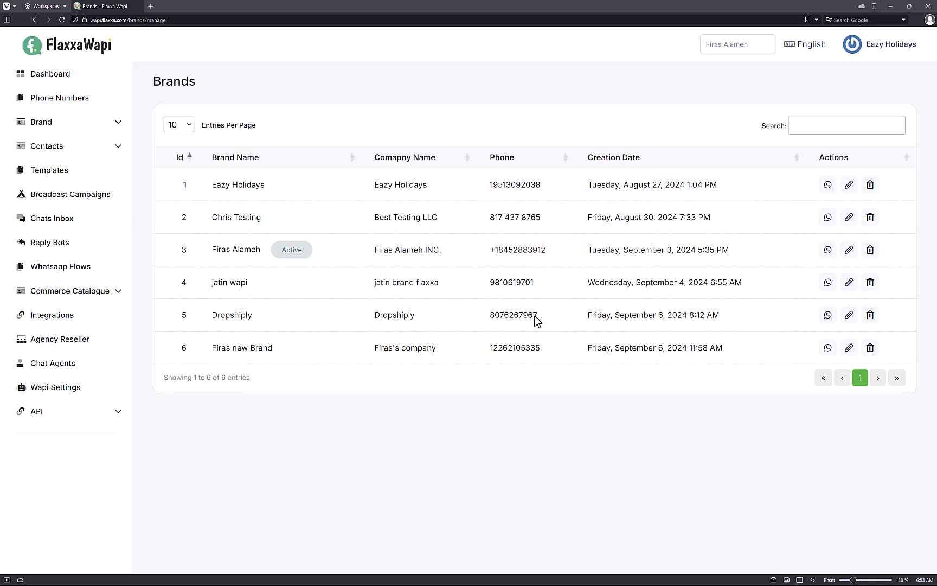
drag(492, 184, 513, 218)
click(512, 247)
Step: Bring up row 3's WhatsApp widget embed code and select the code
drag(477, 254, 556, 257)
click(557, 257)
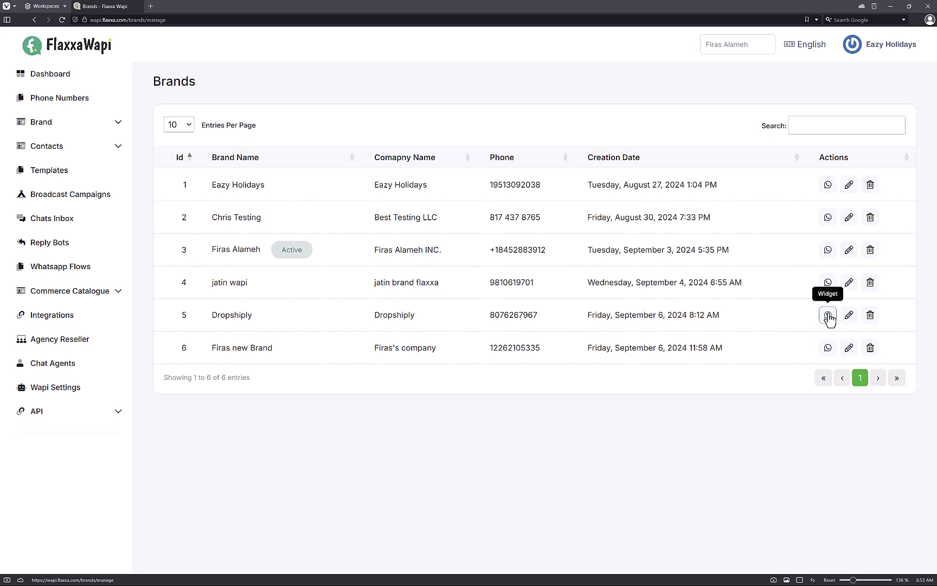
click(827, 256)
drag(470, 310, 300, 231)
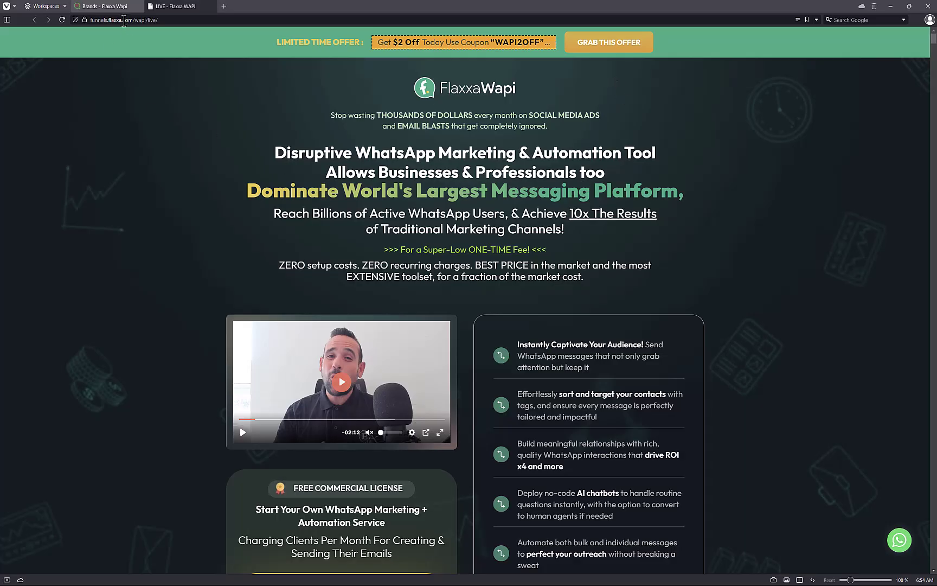
Step: On the Wapi sales page, open the live-chat popup and start a WhatsApp chat
drag(123, 21, 164, 21)
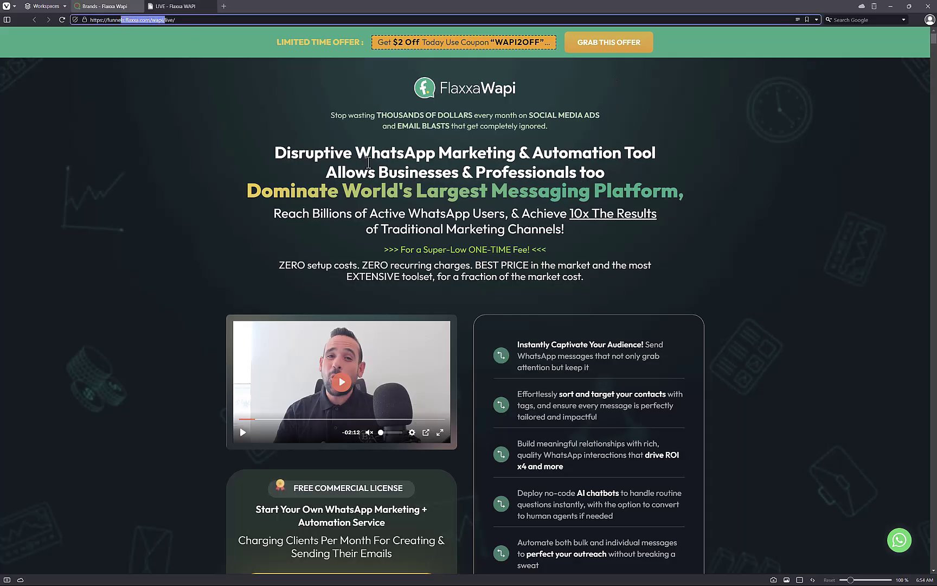
click(727, 280)
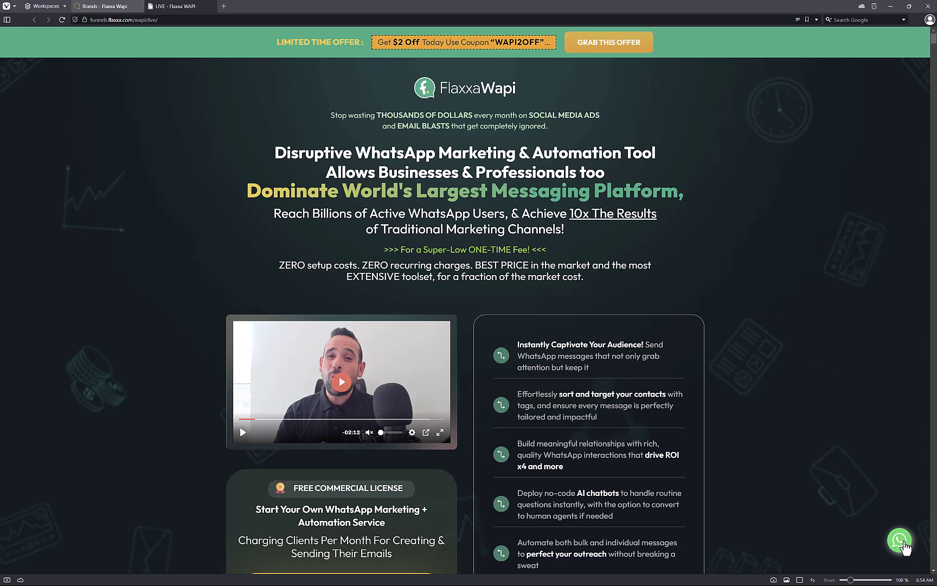
click(903, 542)
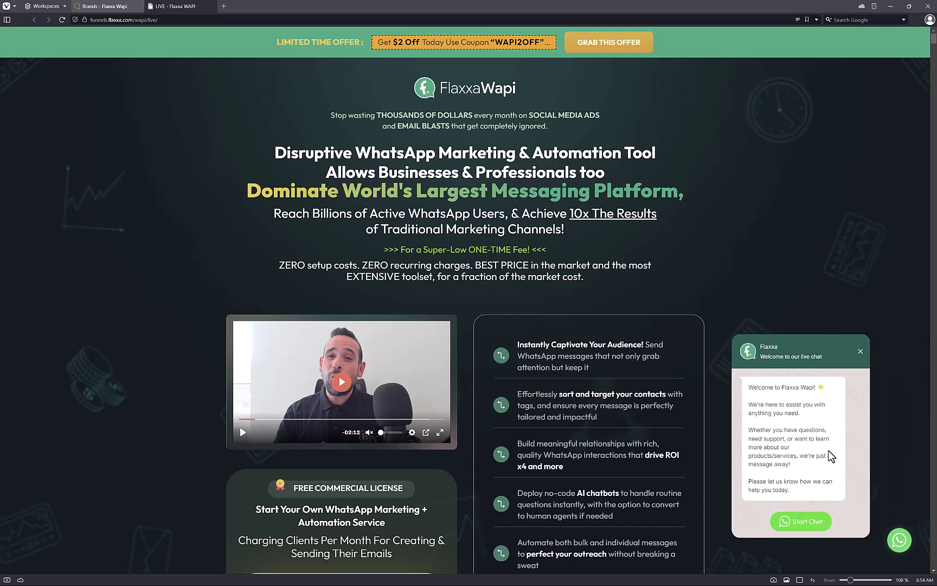
click(805, 522)
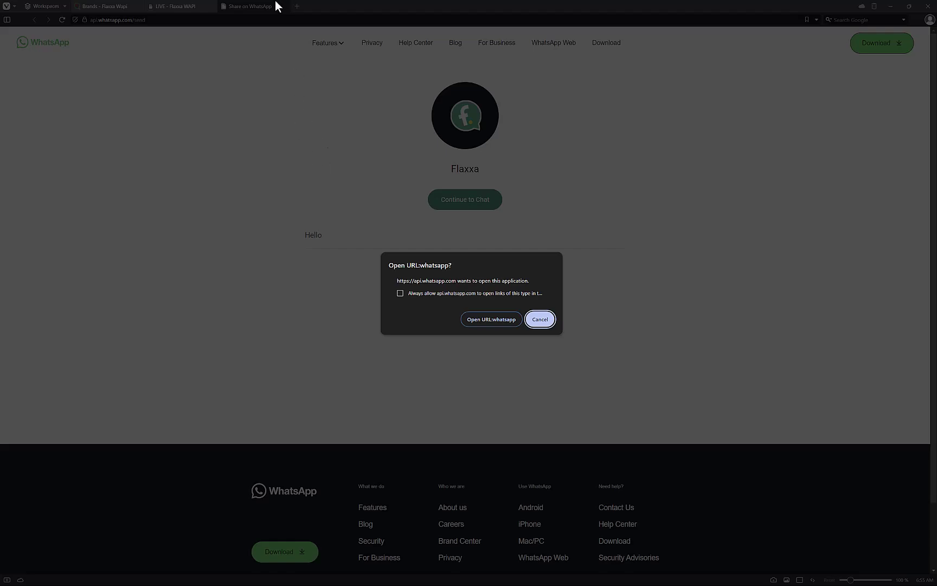
Step: Cancel the Open URL prompt, close the Share on WhatsApp tab, and switch to WhatsApp desktop
click(540, 319)
middle_click(260, 7)
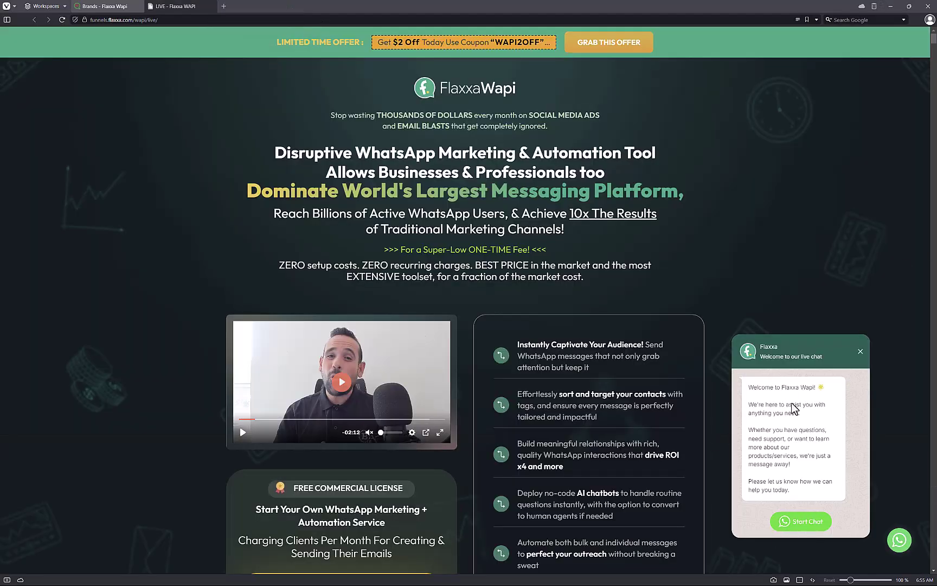
key(alt+Tab)
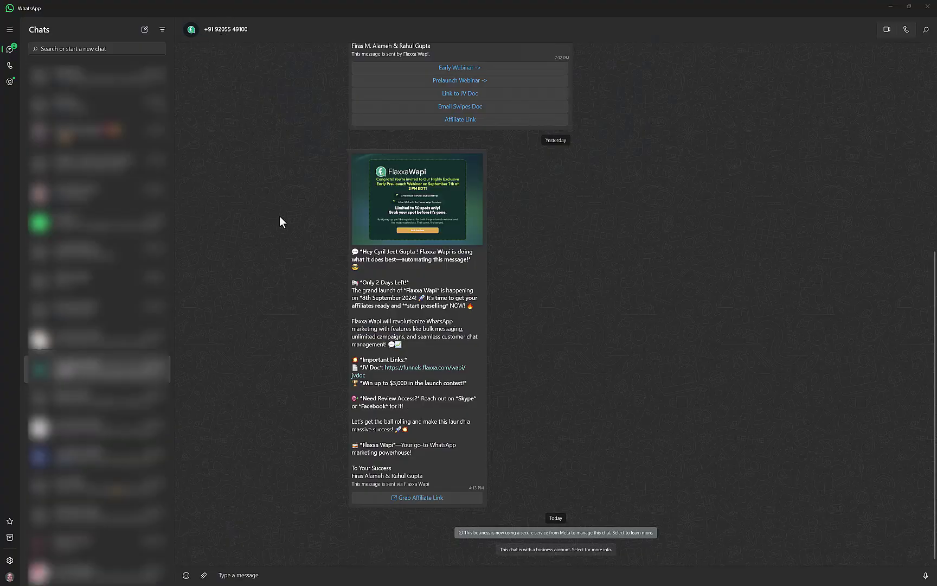
Step: Send 'Hi!' to the Flaxxa business chat in WhatsApp
click(362, 575)
text(Hi!)
key(Return)
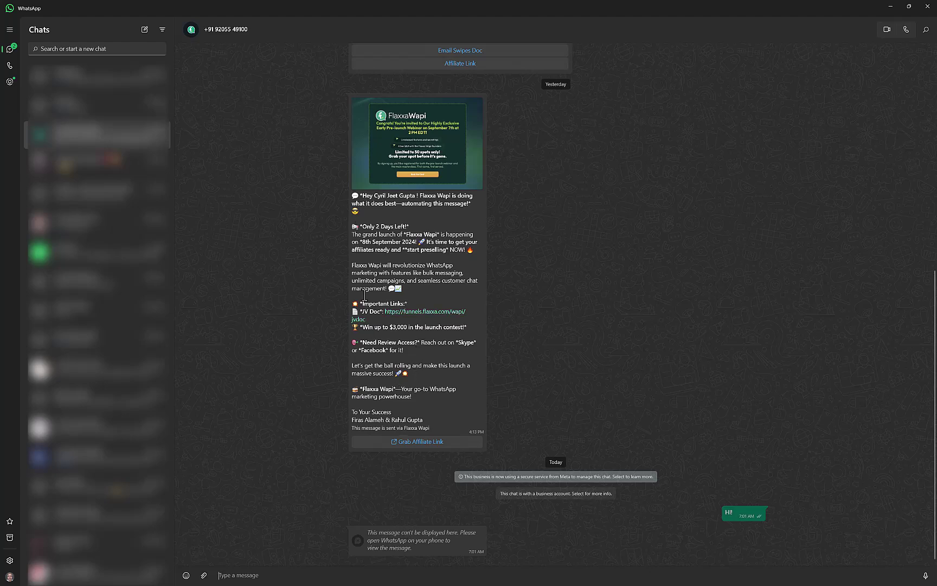
Step: Read through the broadcast reply message, then return to the Flaxxa Wapi dashboard
drag(388, 203, 439, 396)
click(412, 243)
drag(412, 243, 471, 423)
click(471, 423)
drag(408, 280, 413, 281)
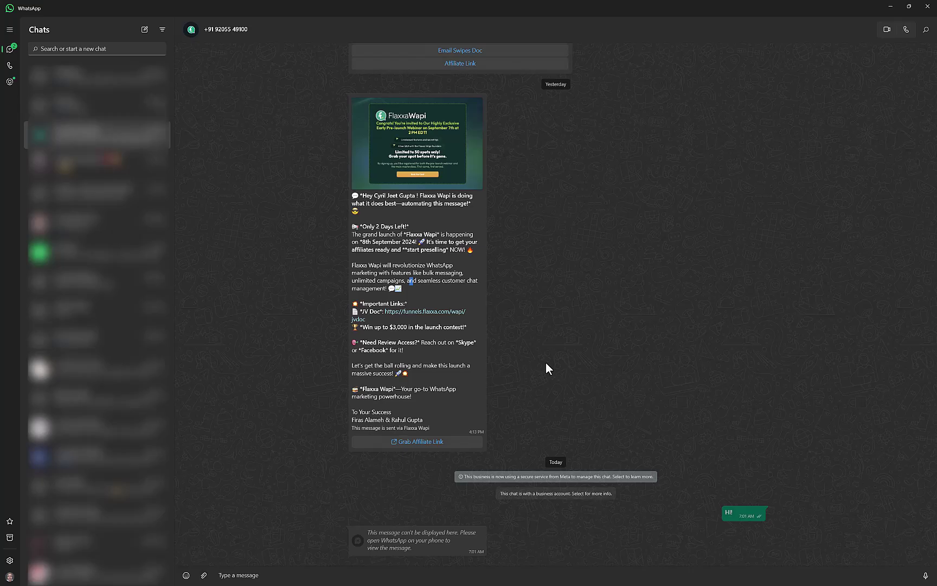
key(alt+Tab)
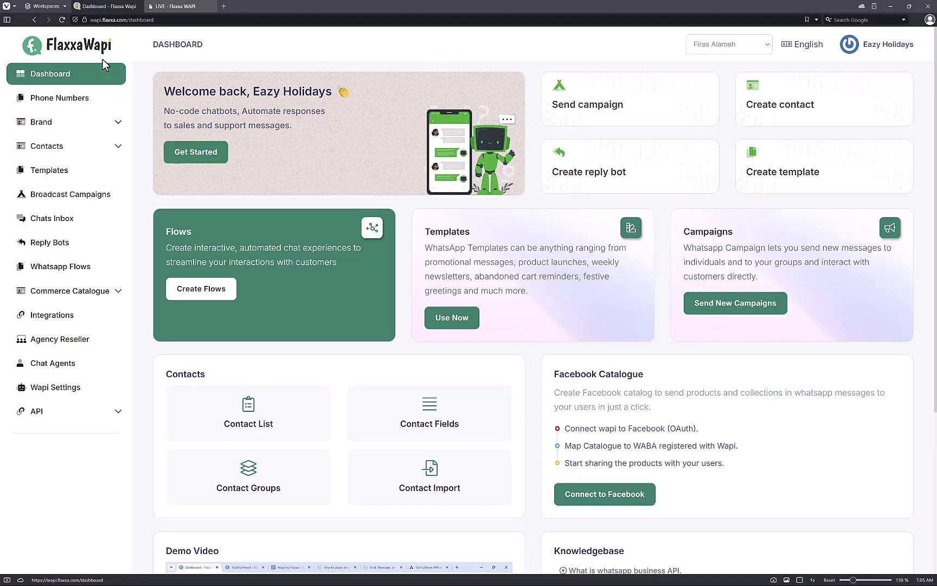
Step: Open the Chats Inbox and view each of the four conversations
click(91, 222)
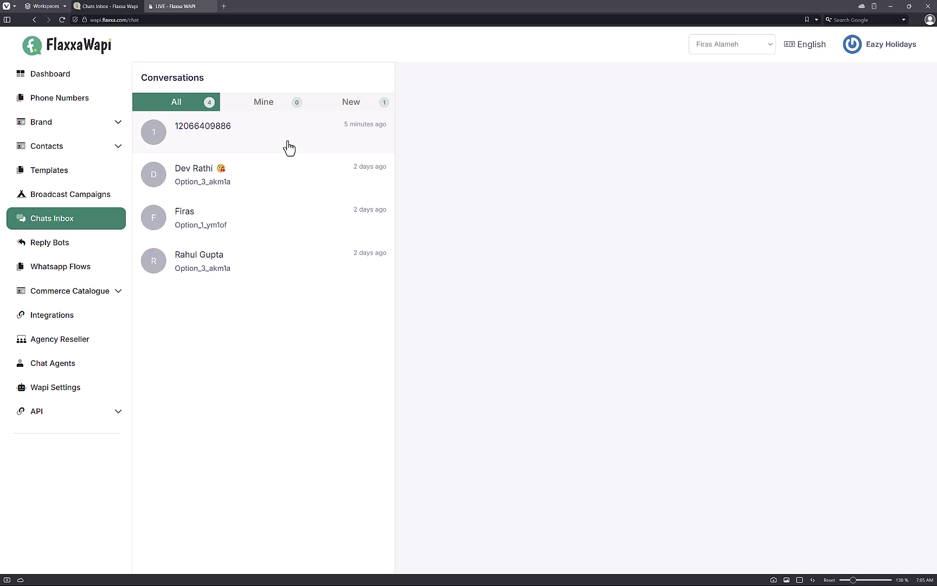
double_click(287, 146)
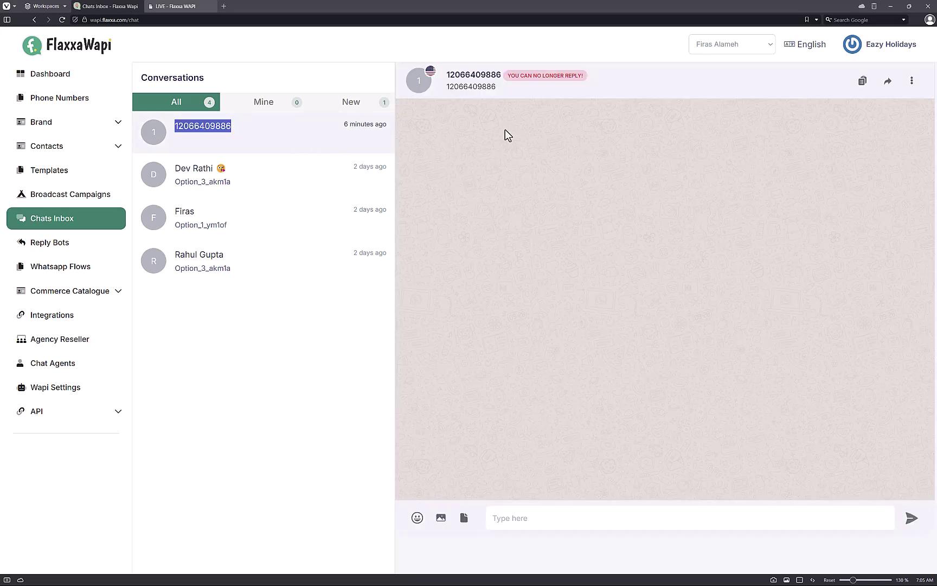
click(237, 179)
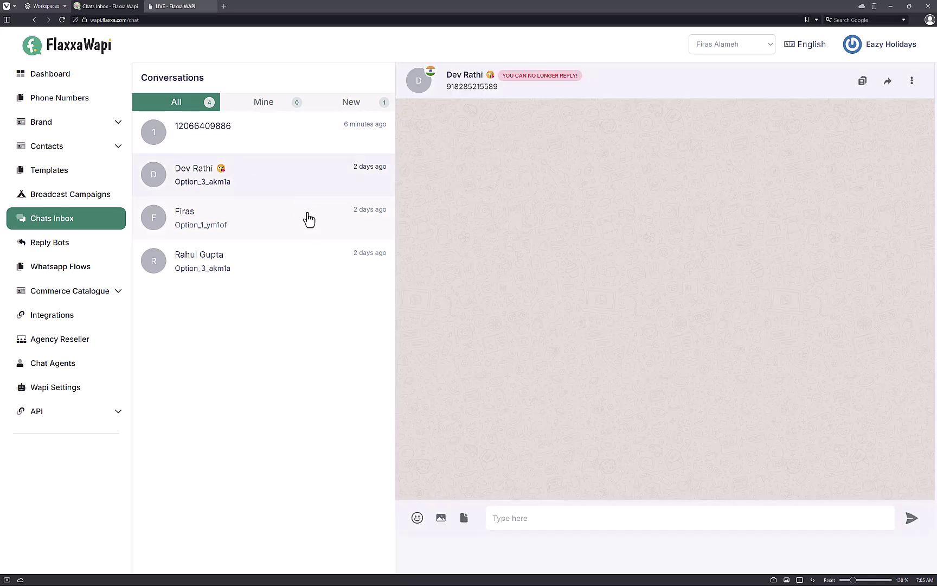
click(307, 218)
click(298, 254)
click(303, 234)
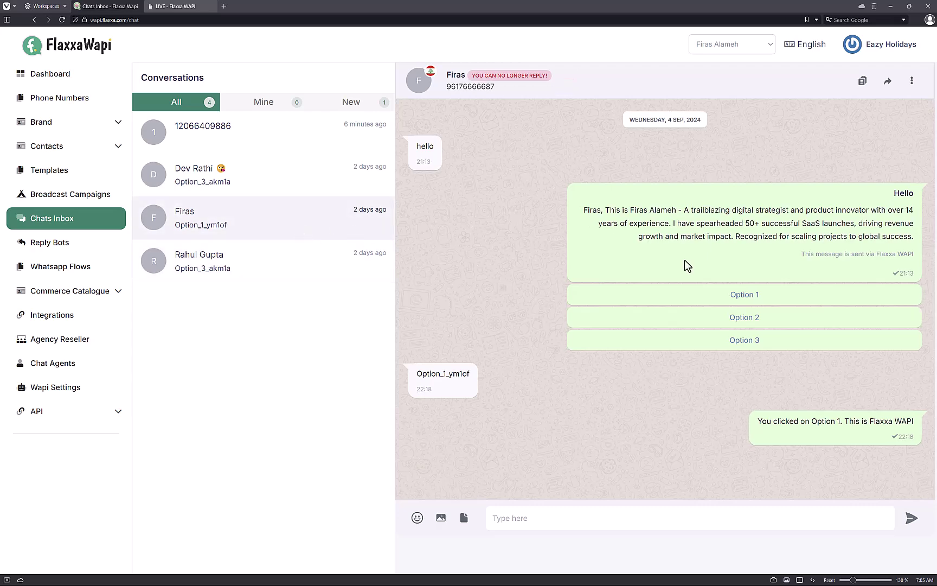
Step: Review the third conversation's messages and type, then delete, test text in the reply box
drag(719, 202, 753, 249)
click(753, 248)
drag(916, 422, 845, 428)
click(775, 474)
click(641, 514)
text(gfg)
key(ctrl+a)
key(BackSpace)
Step: Check the brand switcher without changing brand, then go to Reply Bots
click(722, 44)
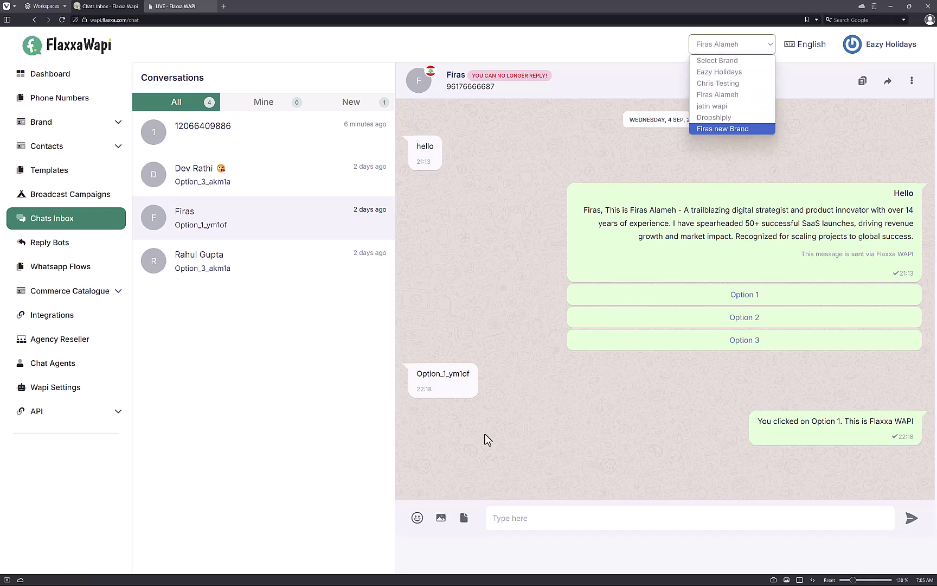
click(637, 439)
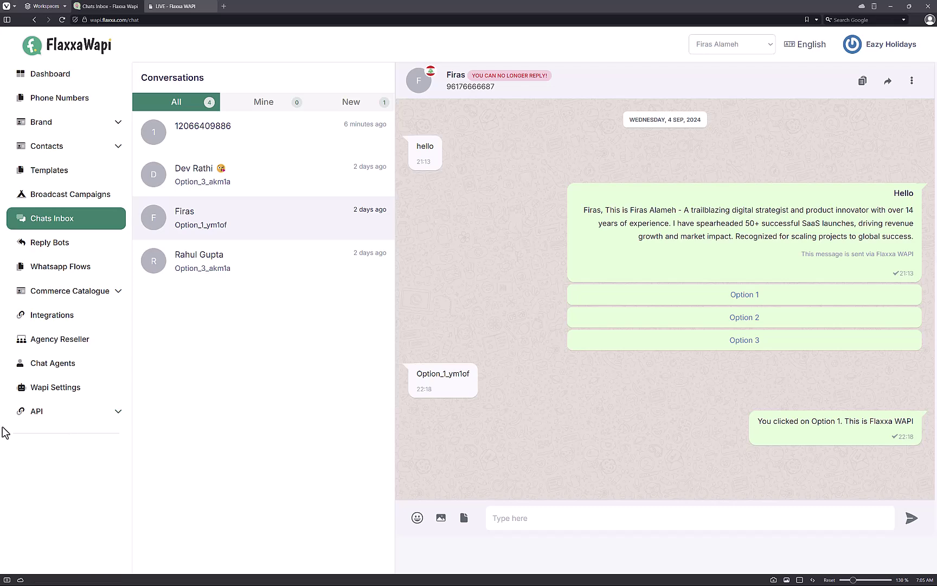
click(38, 249)
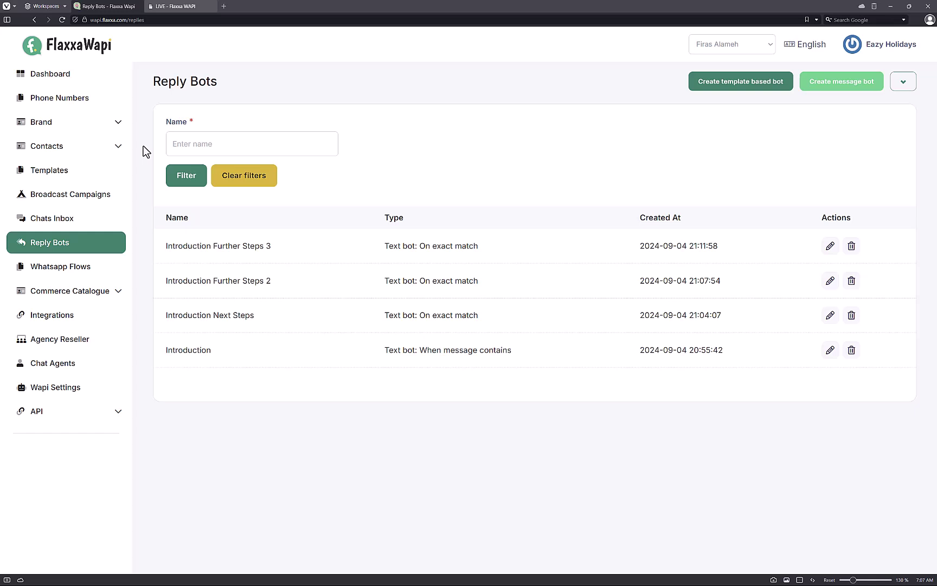
Step: Start a new text bot named 'My Welcome SCreen' and review its welcome reply text
click(862, 86)
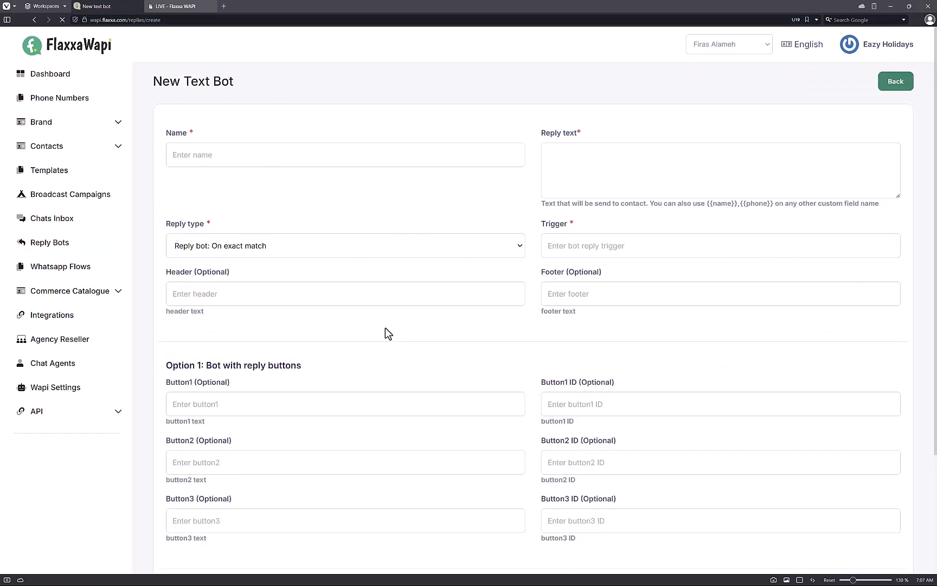
click(224, 158)
text(My Welcome SCre)
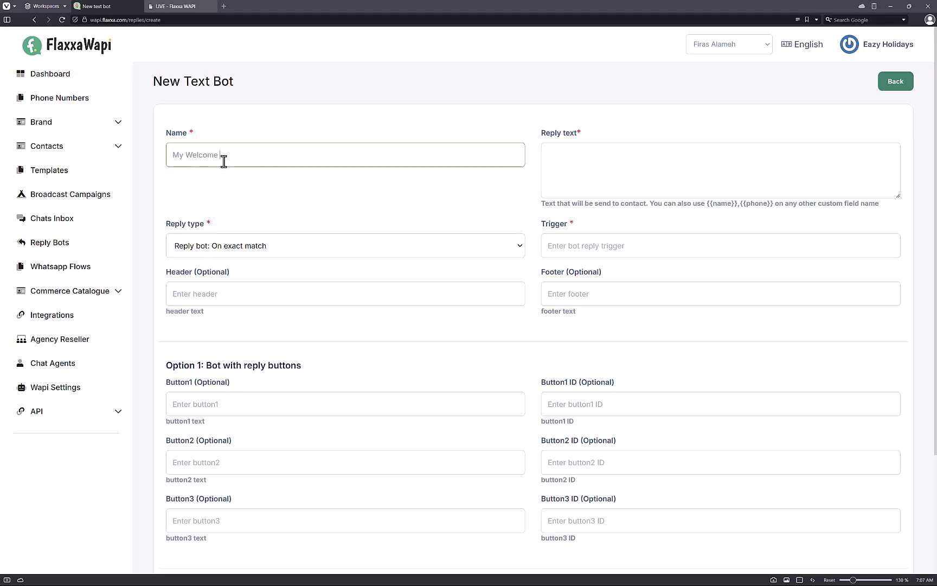
text(en)
click(629, 176)
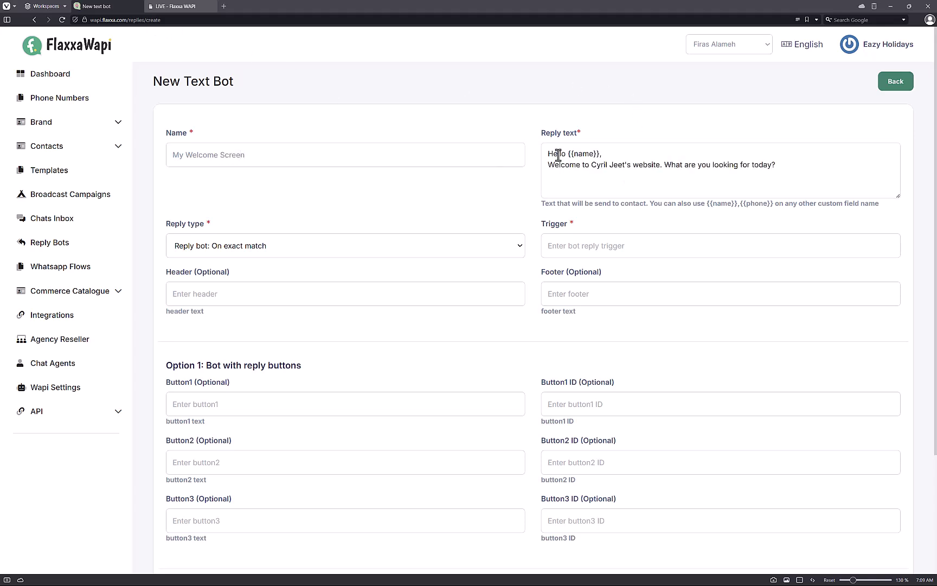
drag(557, 153, 638, 148)
drag(548, 166, 582, 176)
click(789, 174)
click(584, 173)
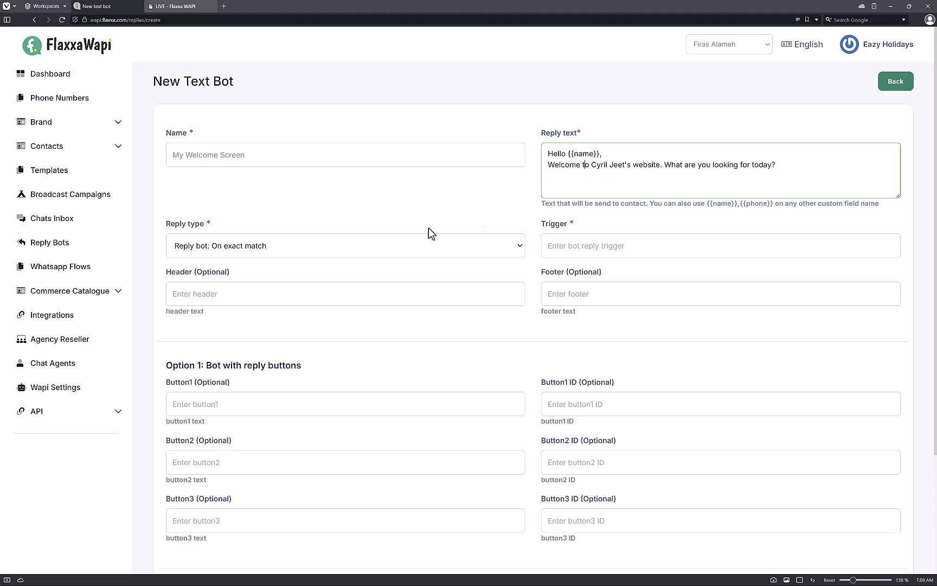
Step: Keep On exact match as the reply type and type trigger words into the Trigger field
click(315, 245)
click(567, 155)
drag(566, 154, 579, 180)
click(579, 180)
click(370, 253)
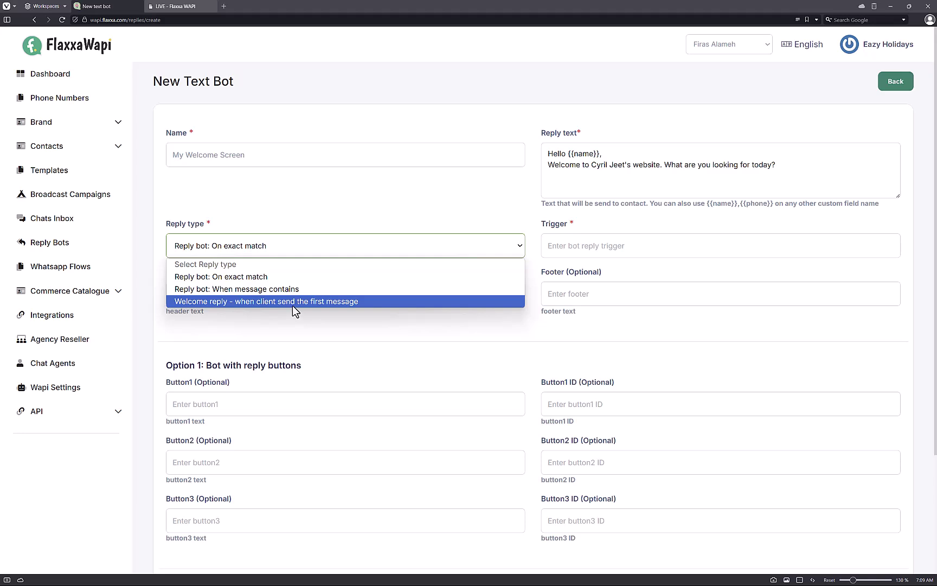
click(283, 277)
click(581, 237)
text(hi, hell)
text(o,hey,)
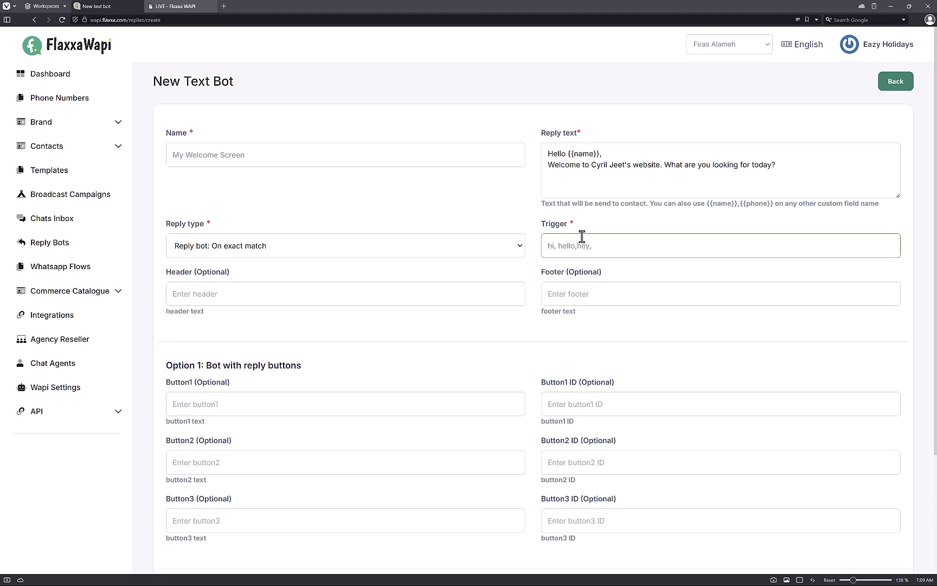
Step: Switch reply type to 'Reply bot: When message contains' and replace the trigger with 'hello,'
click(376, 253)
click(333, 291)
click(381, 246)
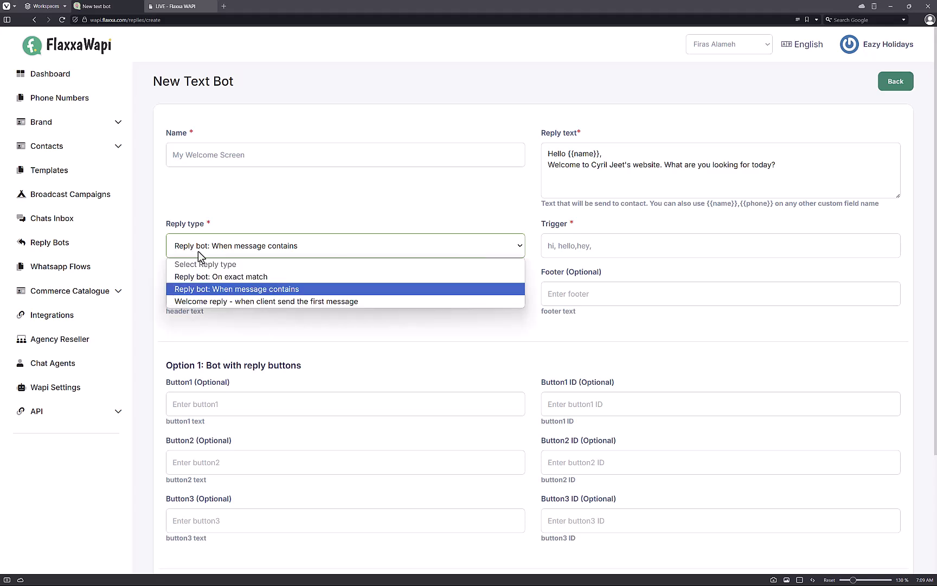
click(478, 290)
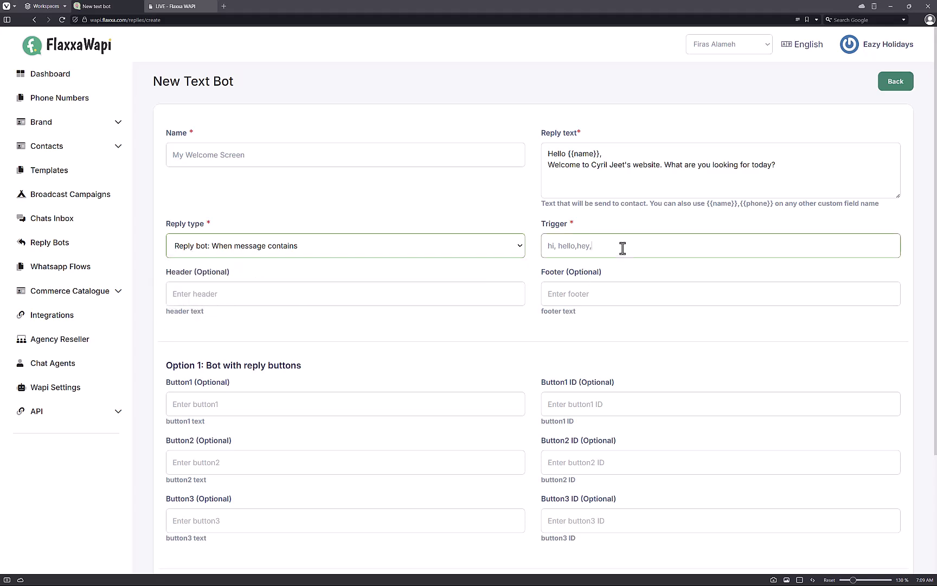
drag(622, 247, 438, 264)
text(hello)
key(BackSpace)
text(lo,)
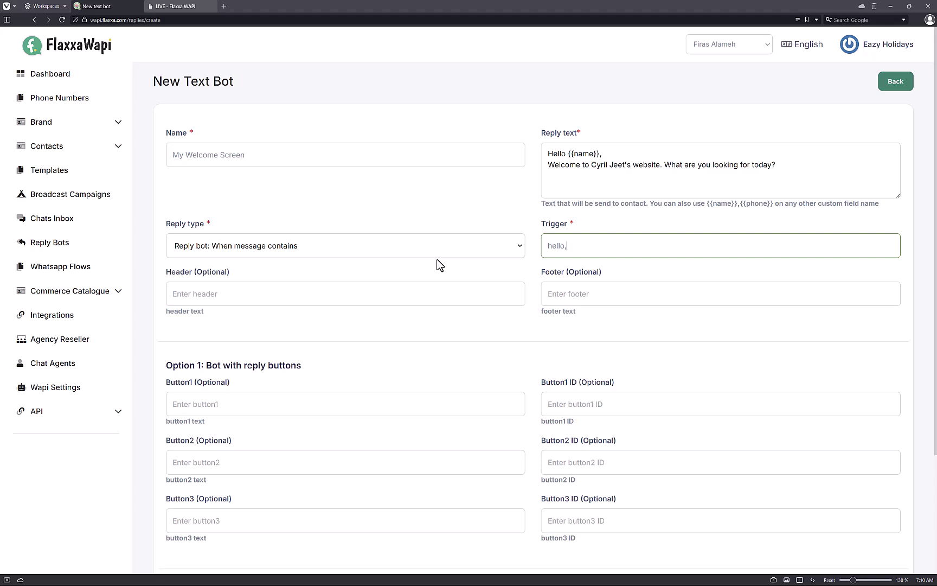
click(414, 252)
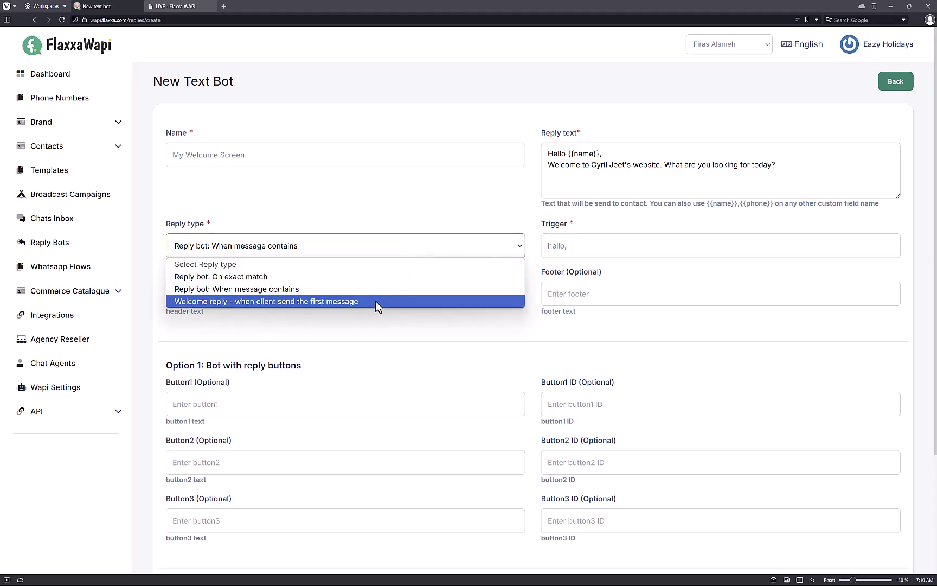
triple_click(550, 246)
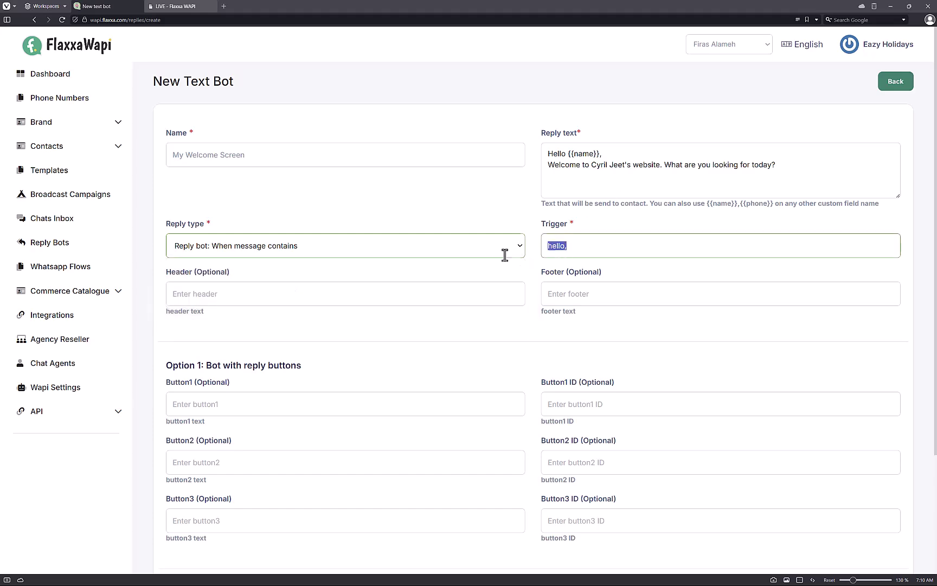
Step: Delete the trigger text and look over the optional header and footer fields
key(BackSpace)
scroll(261, 286, down, 3)
click(284, 151)
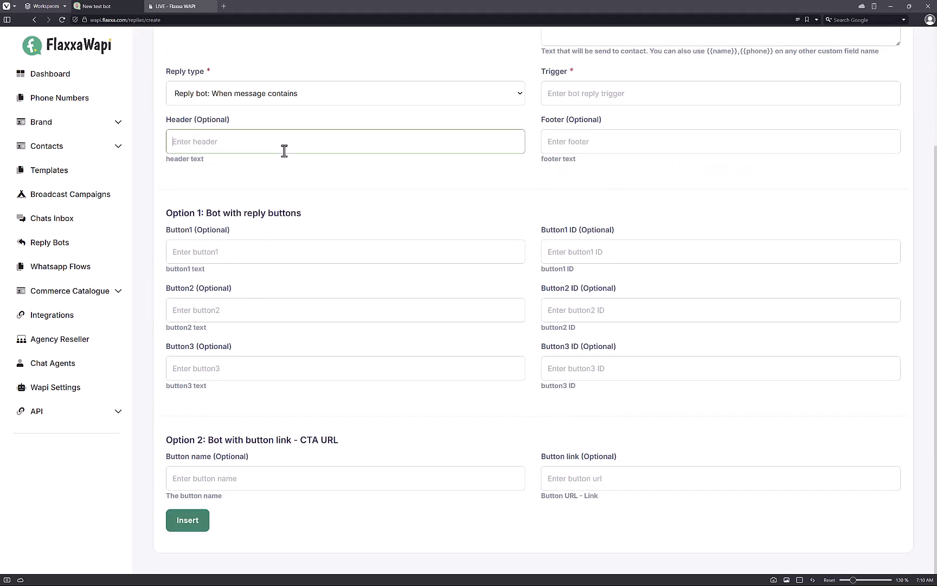
click(571, 142)
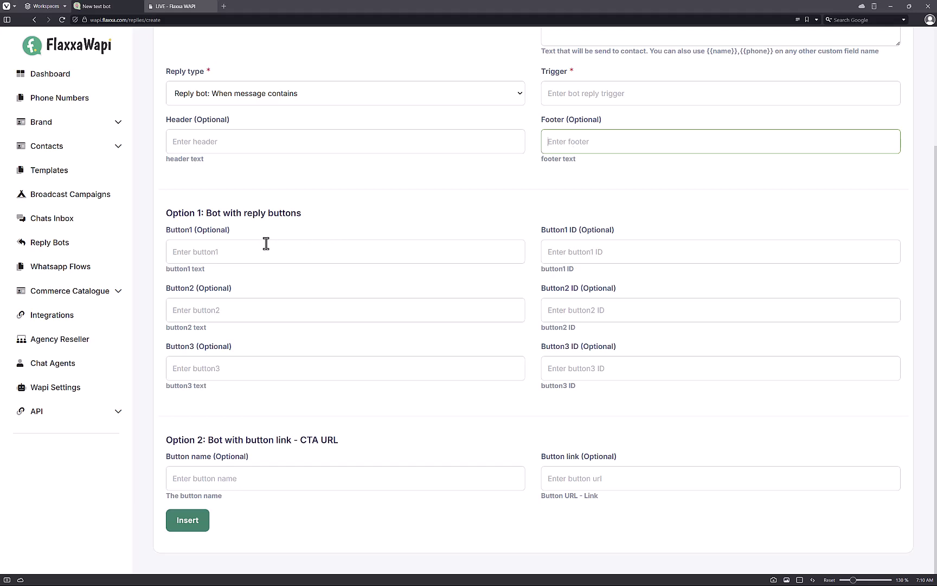
Step: Enter 'I want to buy something' as Button1 and copy its generated ID I_want_to_buy_something_pfwvj
click(282, 260)
text(I want to buy something)
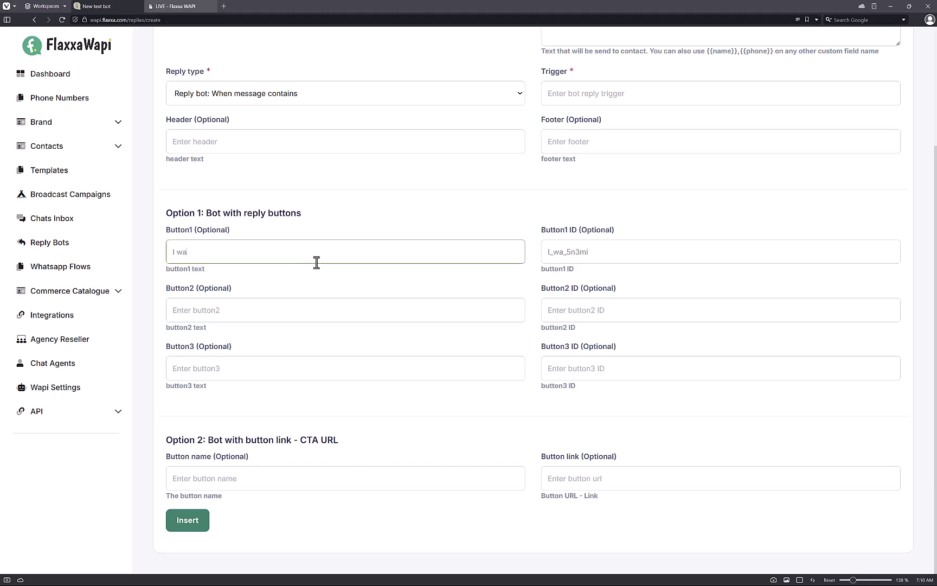
double_click(714, 249)
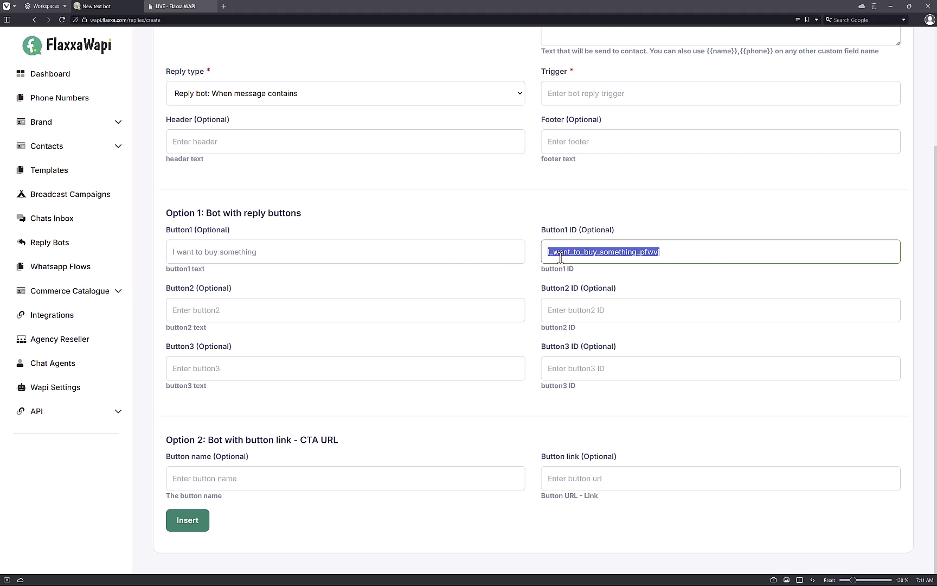
click(661, 249)
drag(661, 250, 547, 252)
click(442, 304)
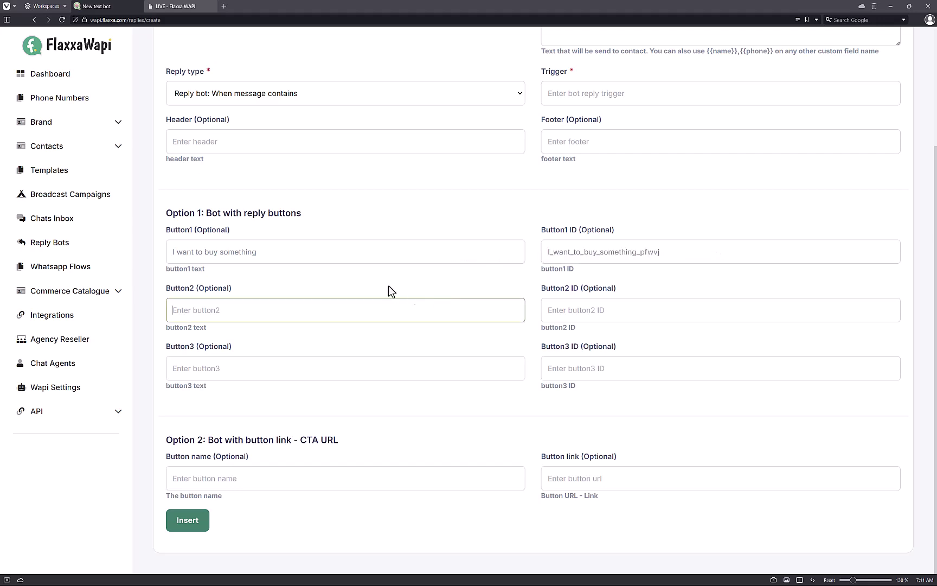
drag(272, 255, 186, 249)
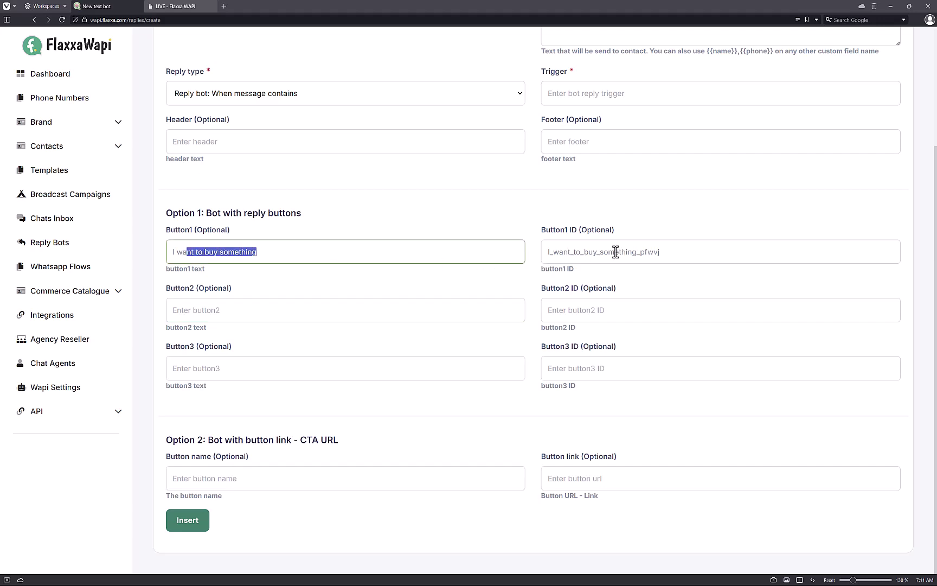
drag(675, 252, 532, 254)
key(ctrl+c)
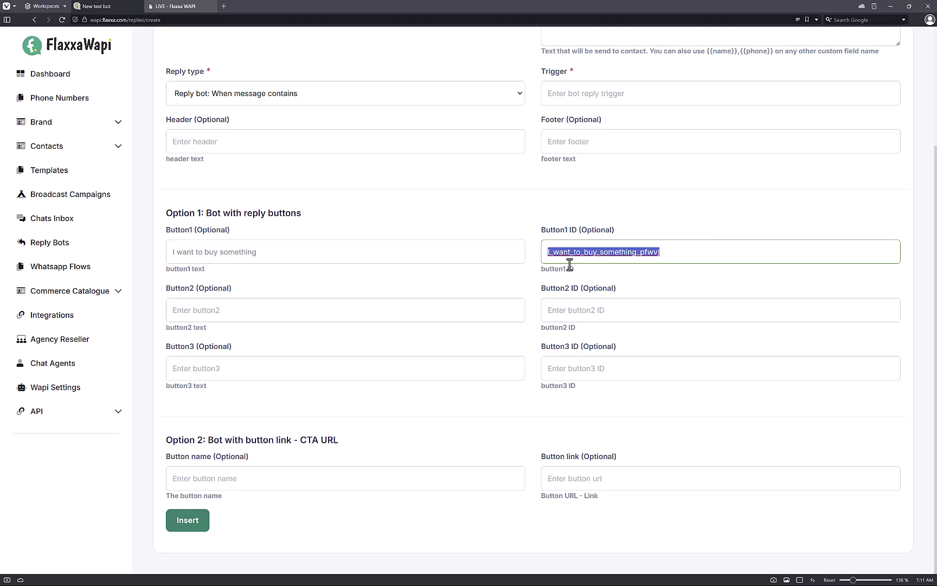
scroll(162, 233, up, 3)
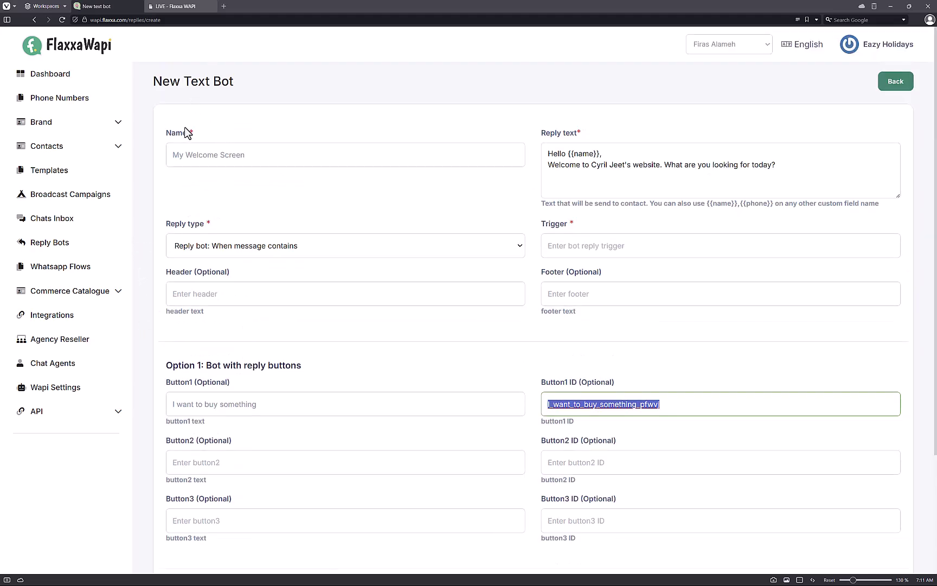
scroll(466, 293, down, 2)
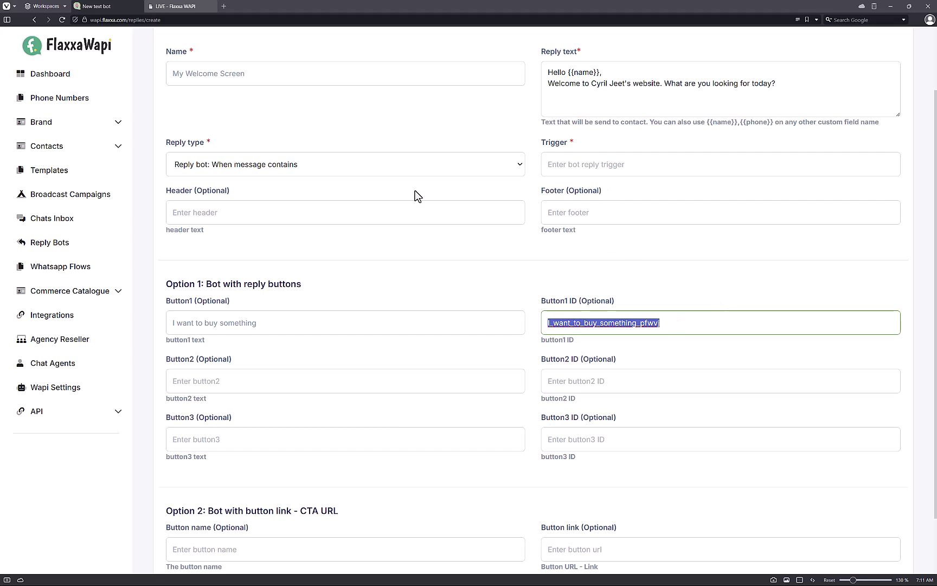
Step: Set the reply type to On exact match with the pasted Button1 ID as trigger
click(371, 171)
click(360, 192)
click(557, 165)
key(ctrl+v)
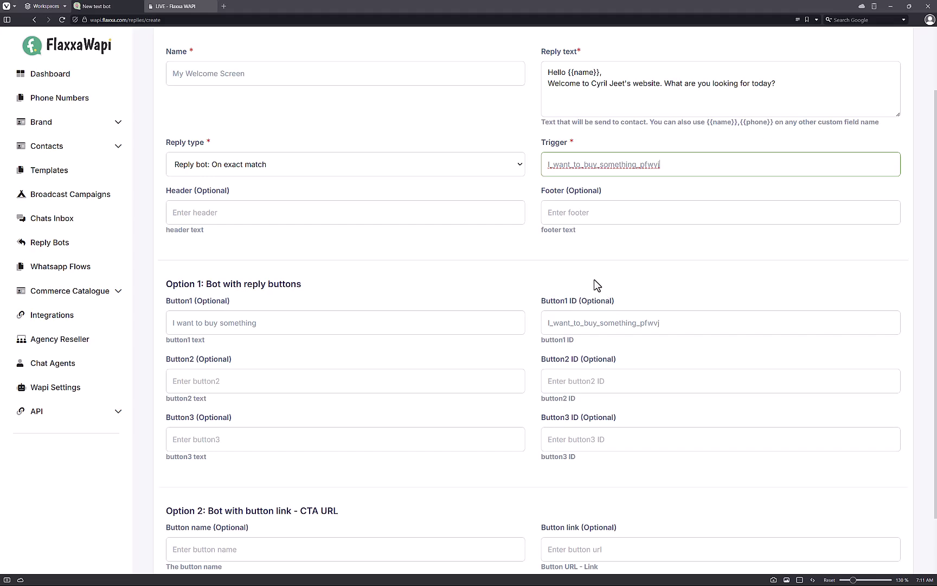
scroll(596, 286, down, 2)
scroll(456, 274, up, 2)
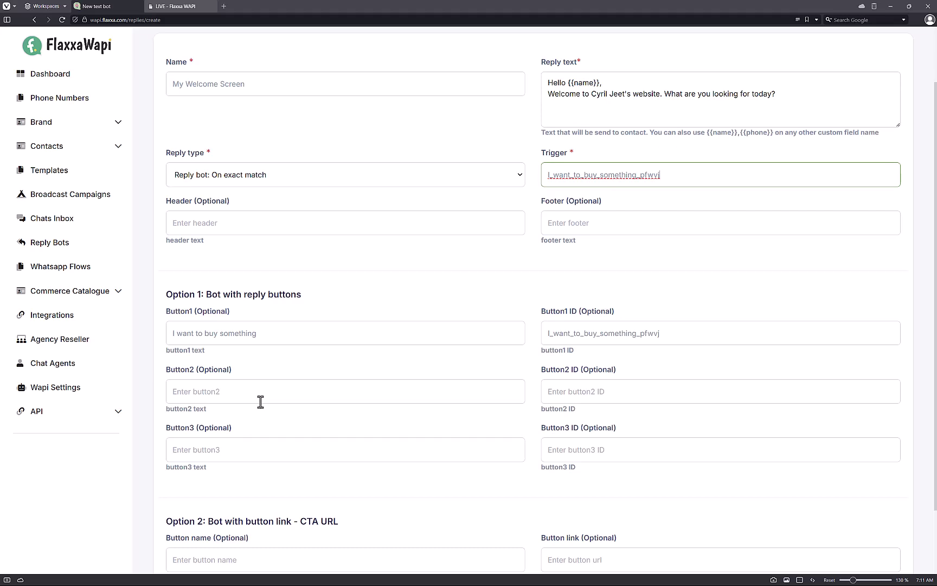
Step: Look over the link button name and URL fields, then go to Broadcast Campaigns
scroll(261, 401, down, 2)
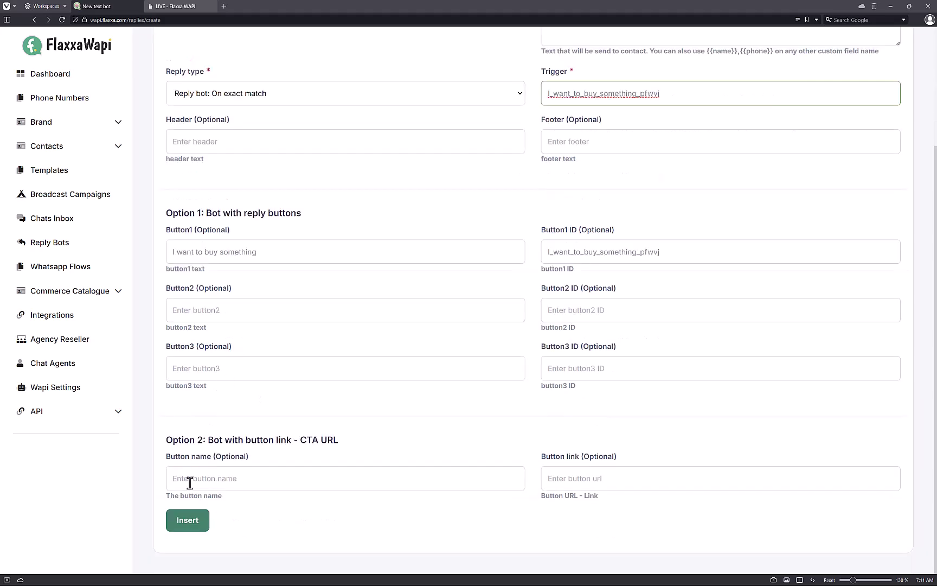
click(283, 471)
click(774, 469)
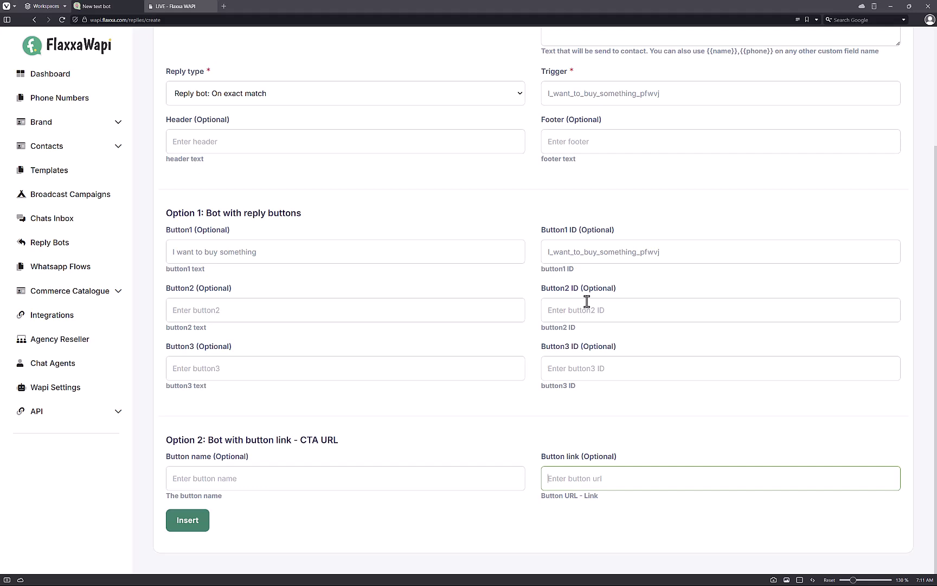
scroll(448, 80, up, 3)
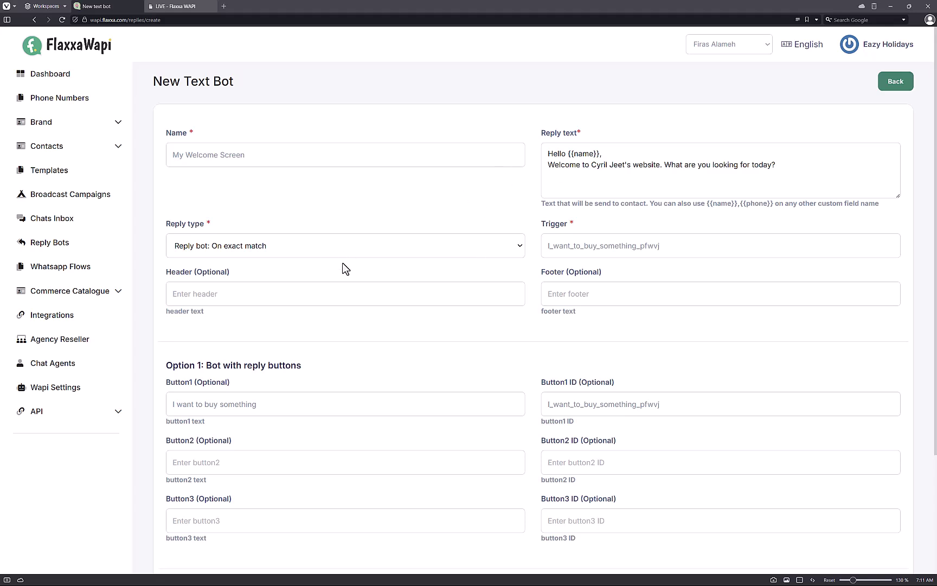
click(40, 205)
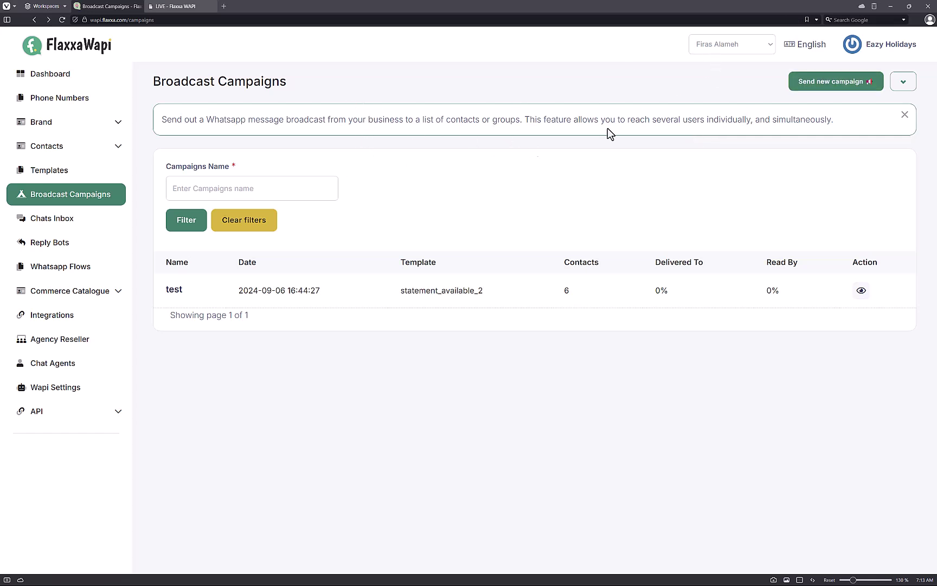
Step: Start a new campaign named 'Test Campaign' using the statement_available_2 template
click(867, 81)
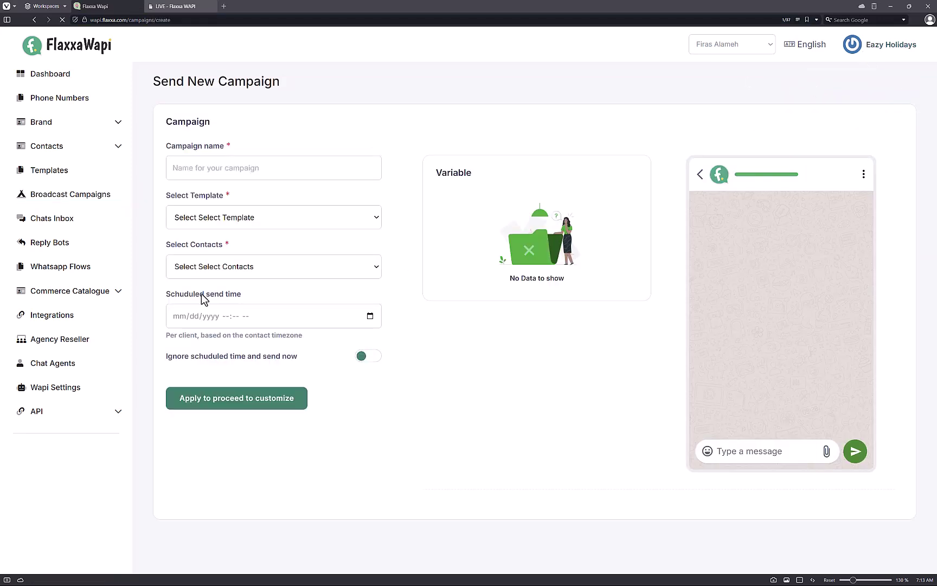
click(265, 166)
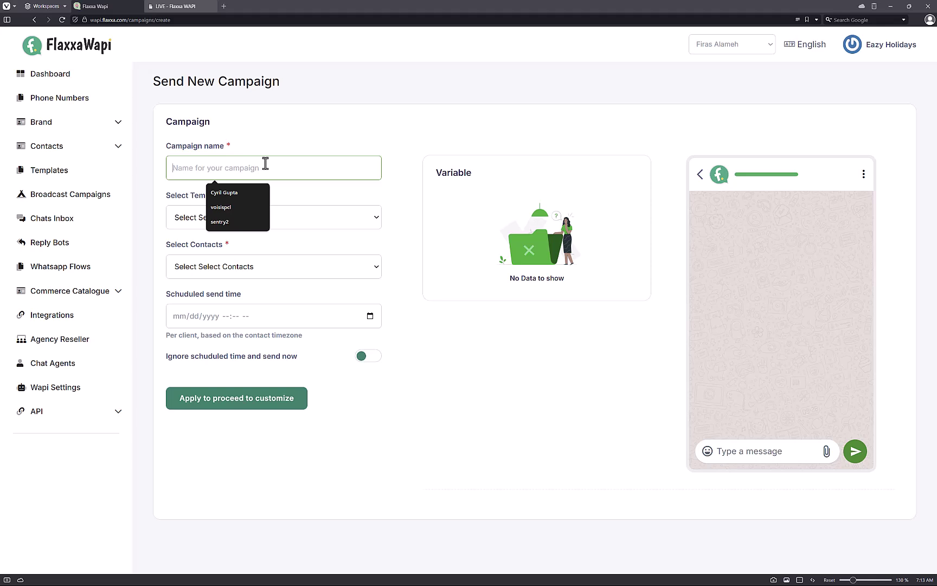
text(Test Campai)
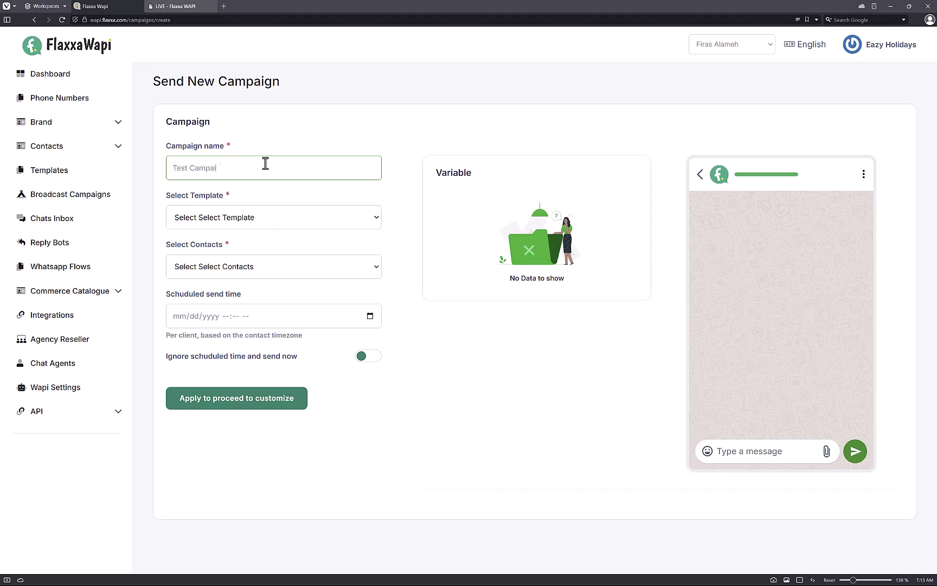
text(gn)
key(ctrl+a)
click(258, 213)
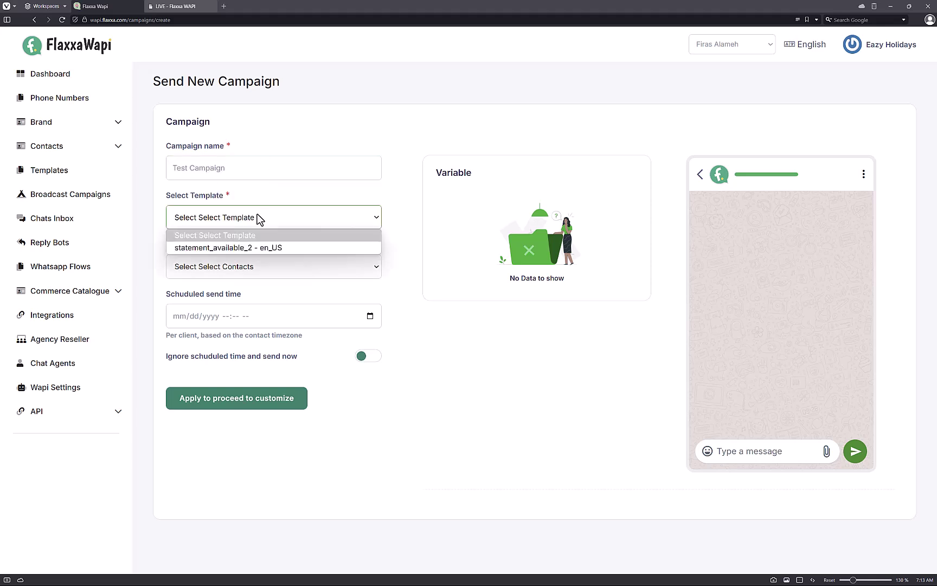
click(257, 247)
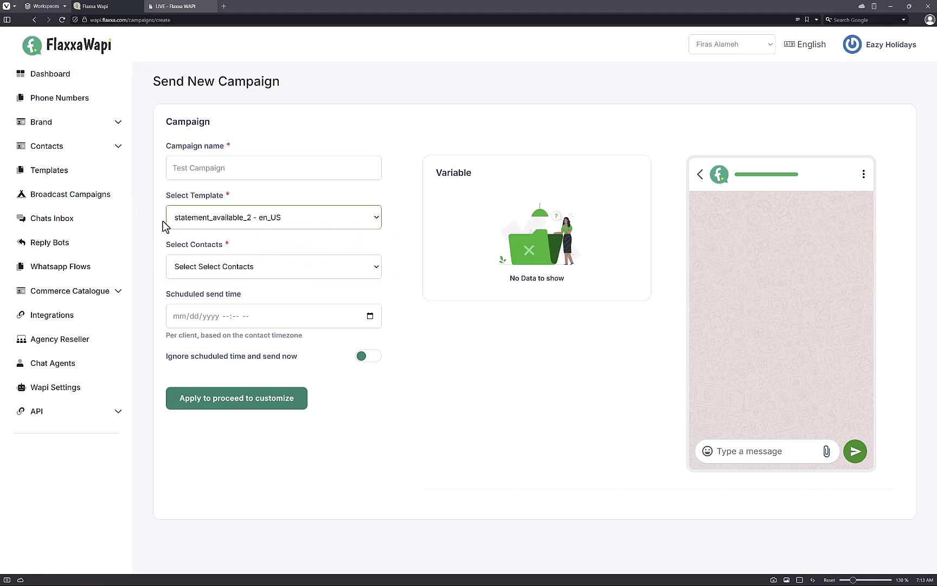
Step: Peek at the templates page and the campaign's contact options, then open Contacts > Contact list
middle_click(86, 179)
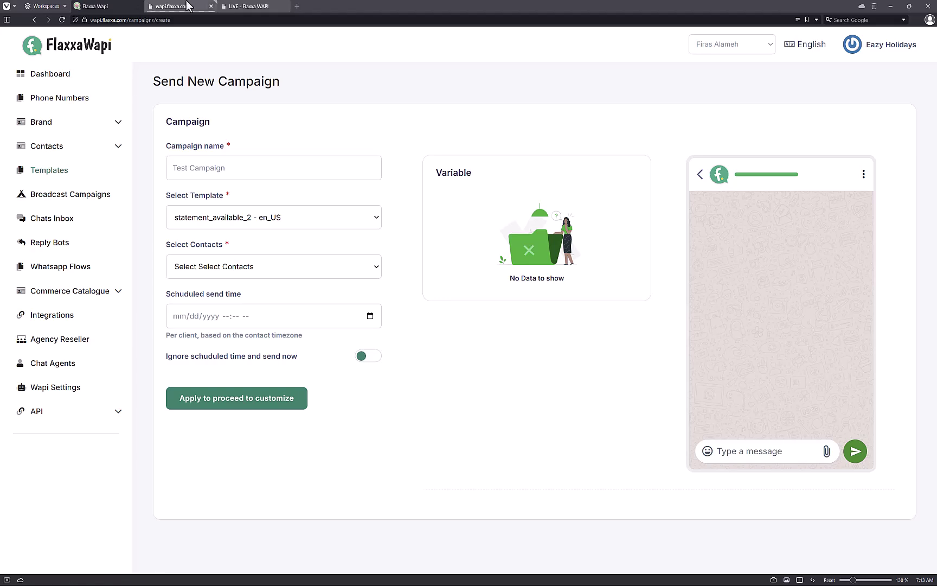
click(173, 6)
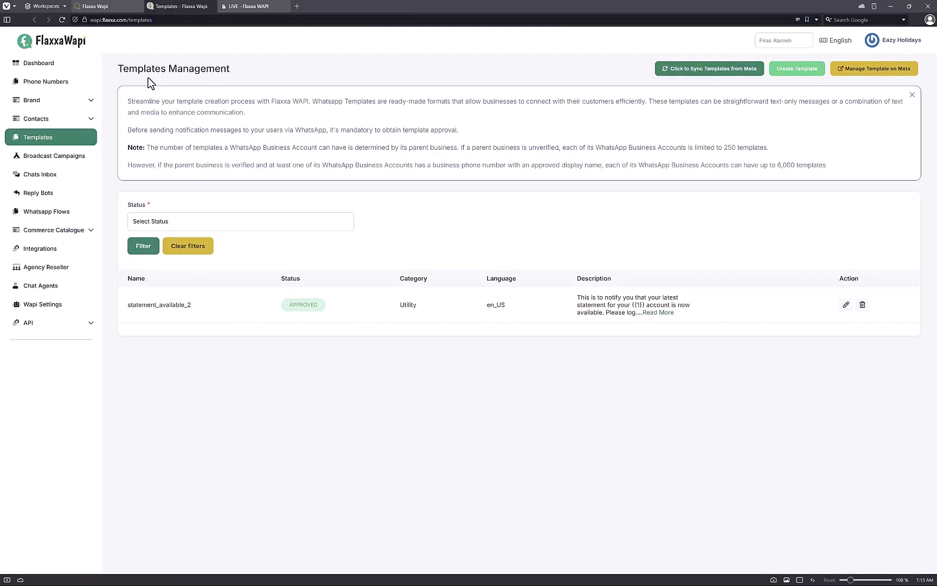
click(127, 8)
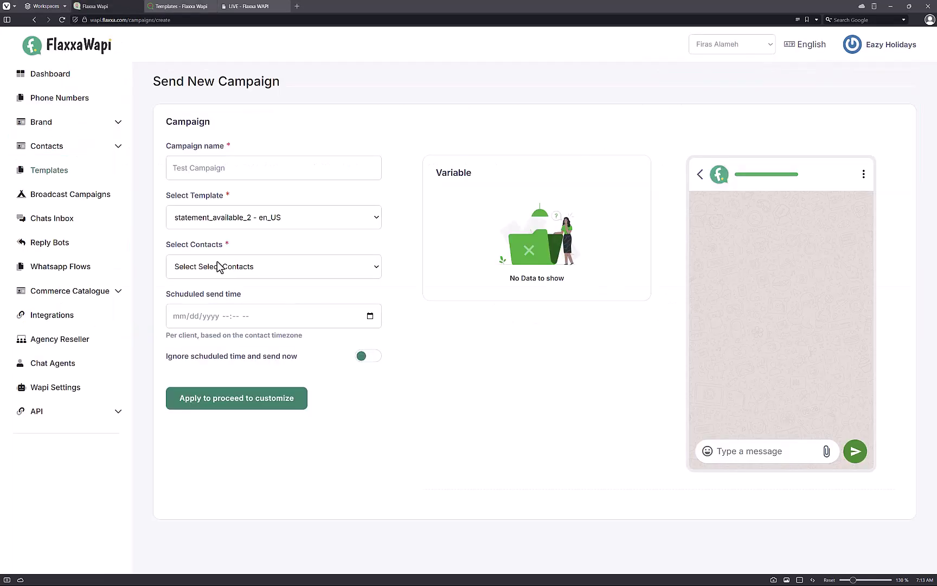
click(256, 270)
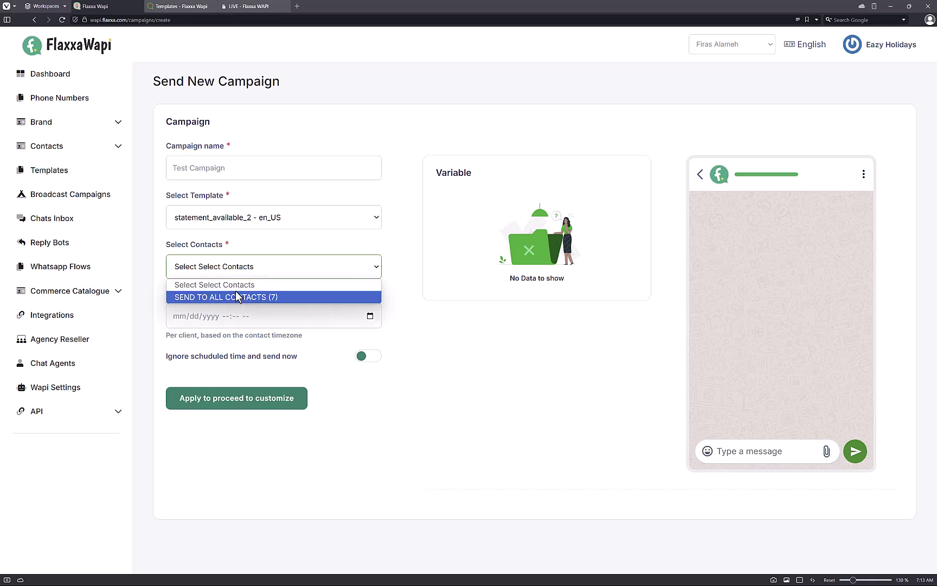
click(57, 150)
click(47, 169)
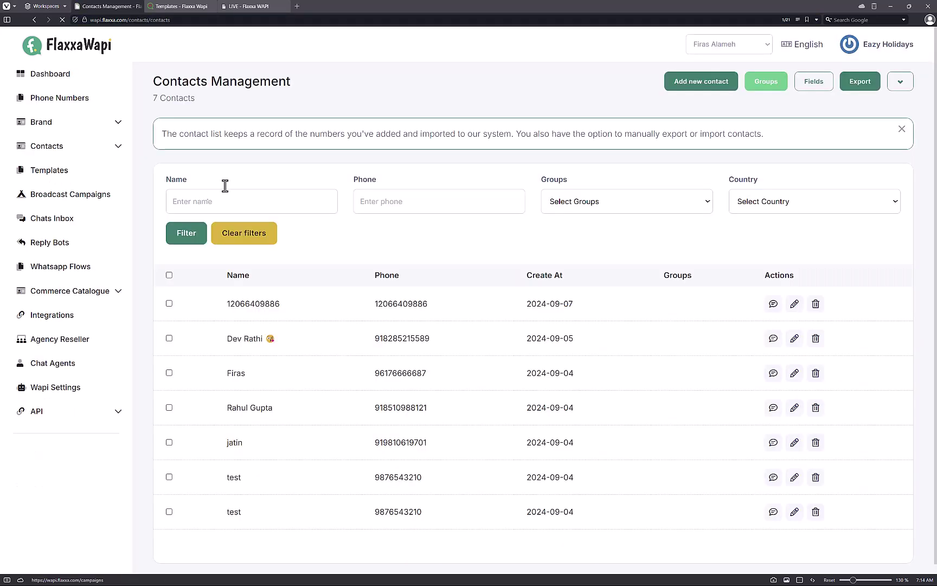
scroll(396, 325, down, 1)
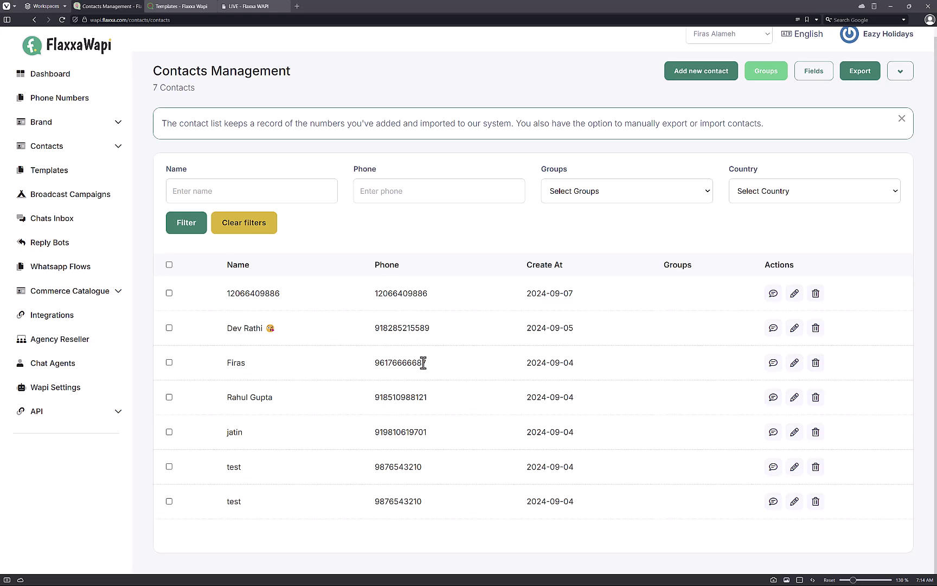
click(75, 147)
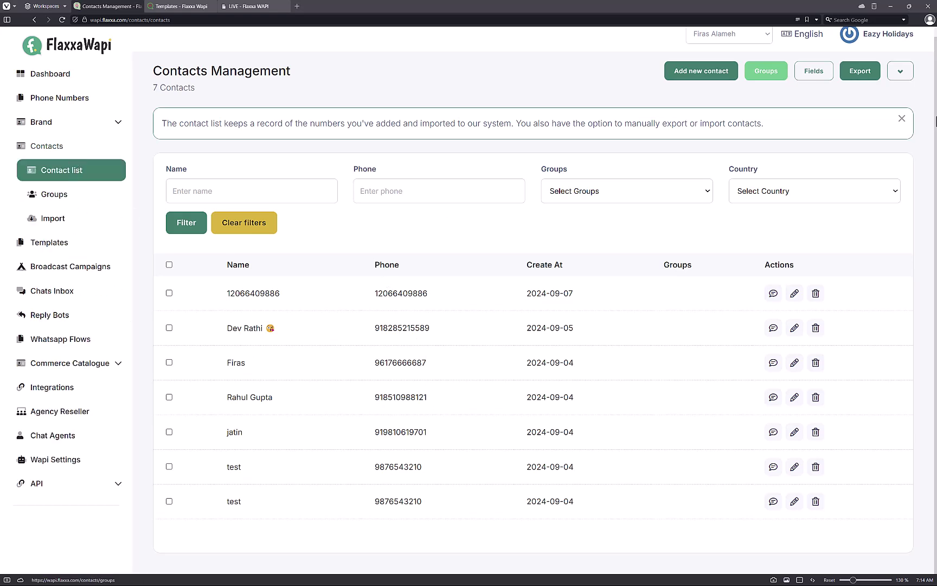
click(704, 74)
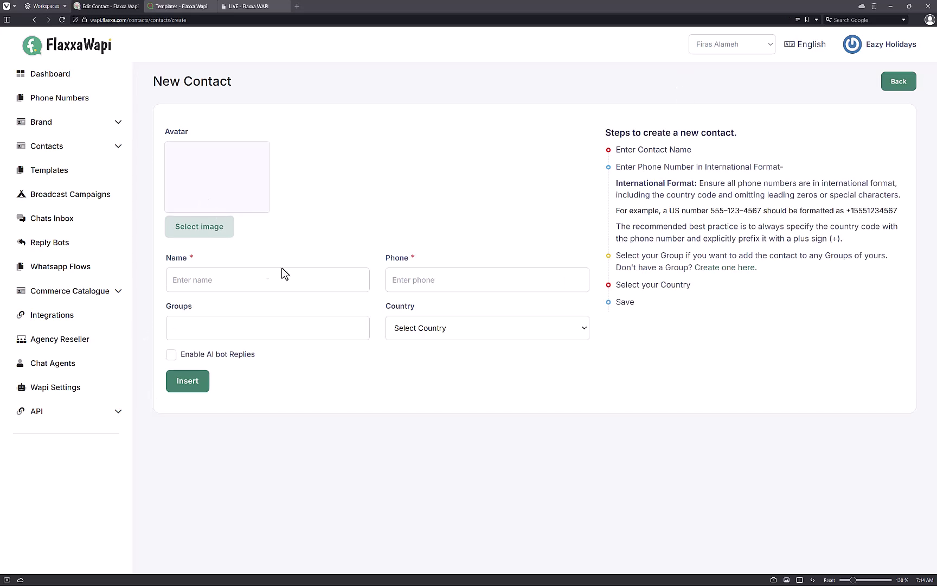
click(212, 279)
click(458, 264)
click(367, 338)
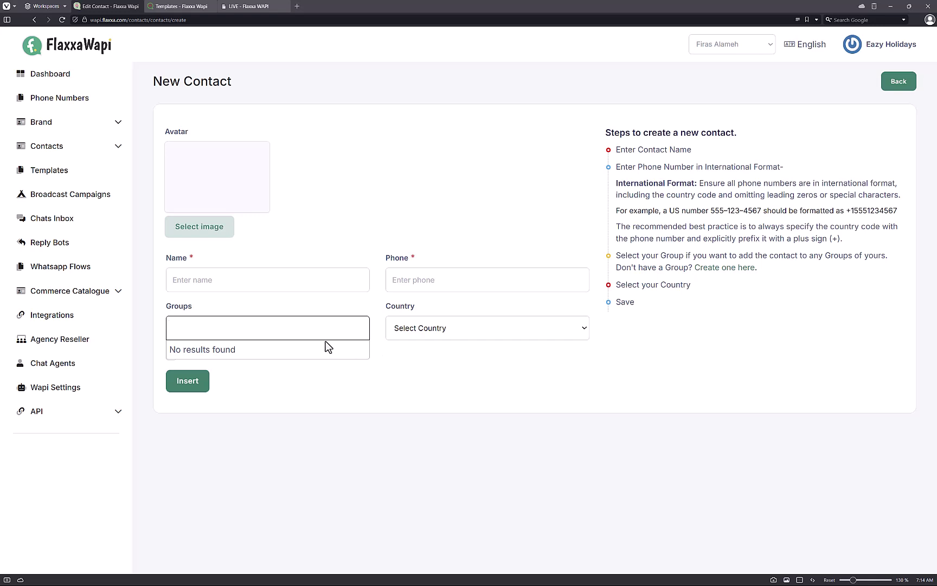
click(46, 148)
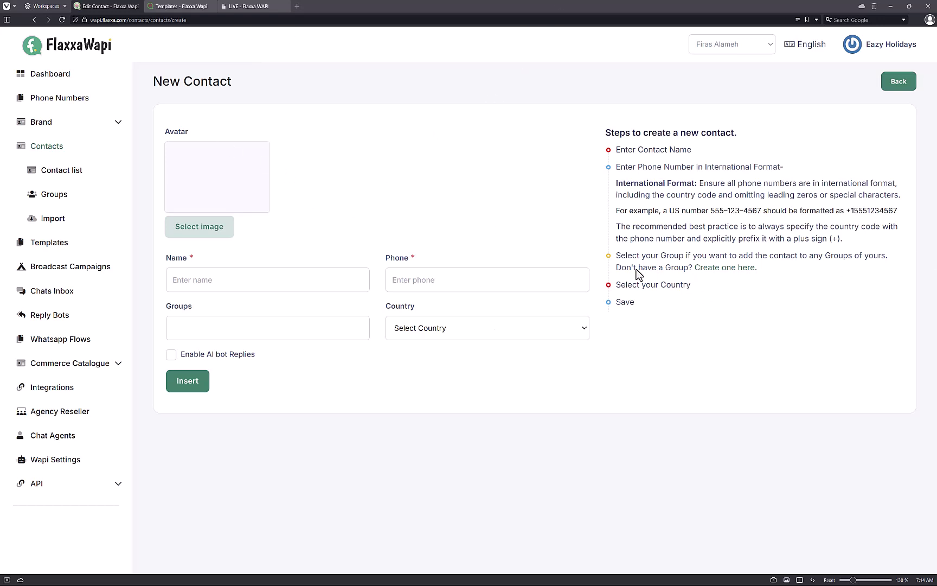
click(69, 178)
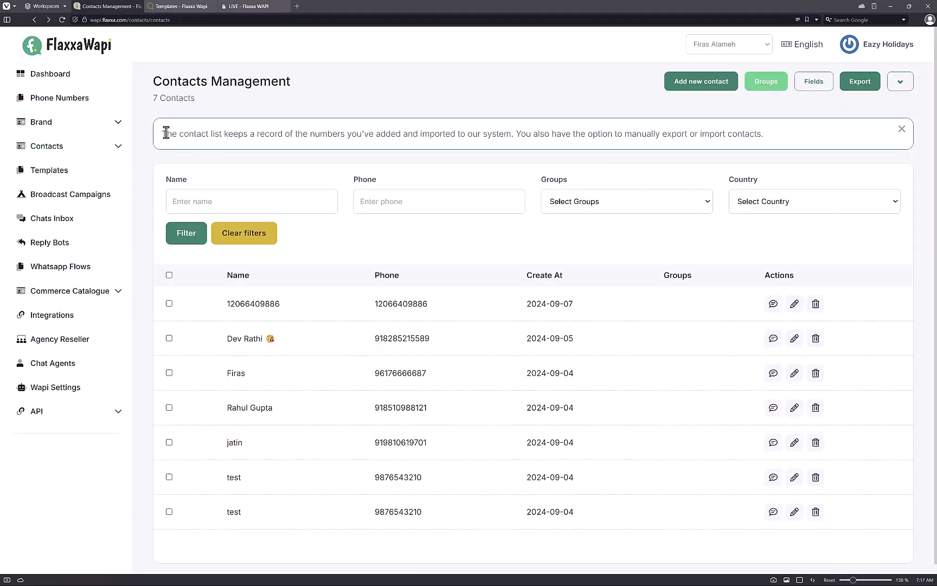
Step: Open Contacts > Import and note the required Name and Phone Number CSV headers
click(58, 152)
click(48, 170)
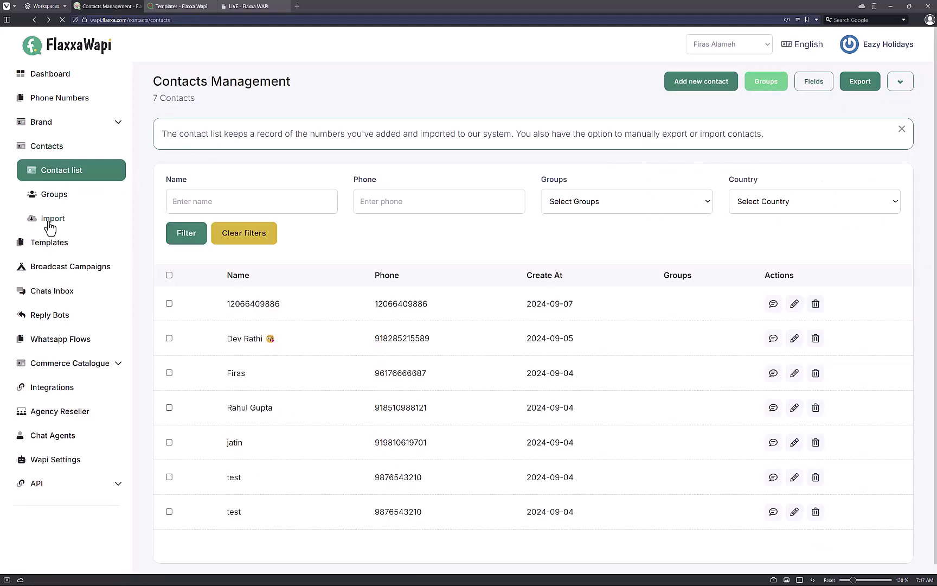
click(57, 213)
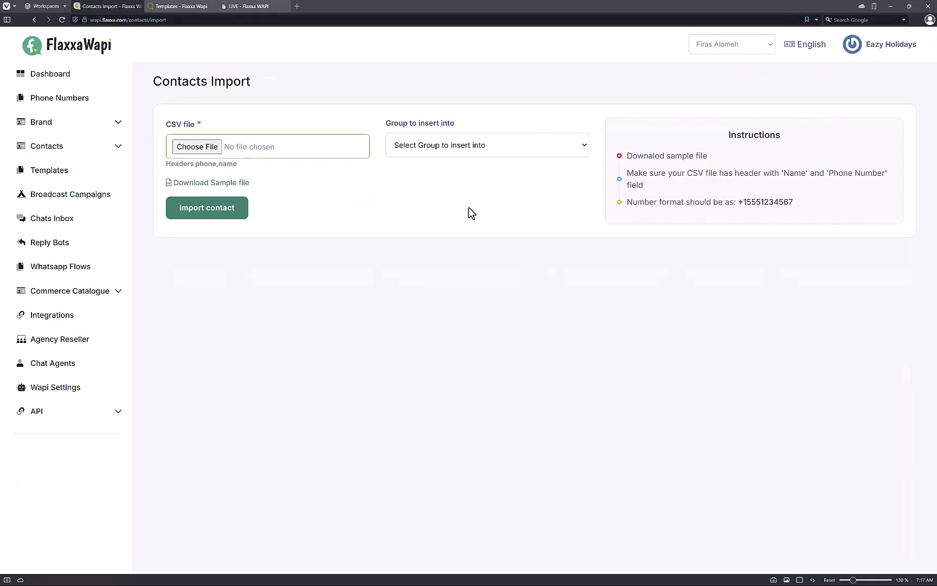
double_click(785, 174)
click(830, 182)
drag(830, 176, 879, 173)
click(834, 181)
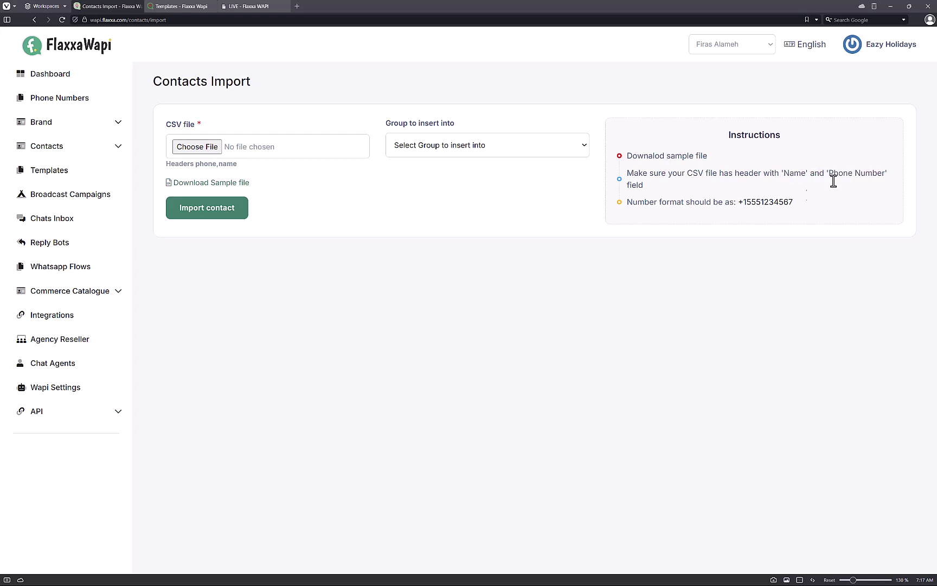
Step: Check the required phone number format and the groups contacts can be imported into
mouse_move(736, 203)
mouse_down()
mouse_move(779, 203)
mouse_move(703, 204)
mouse_move(738, 205)
mouse_up()
click(742, 205)
click(761, 205)
click(480, 147)
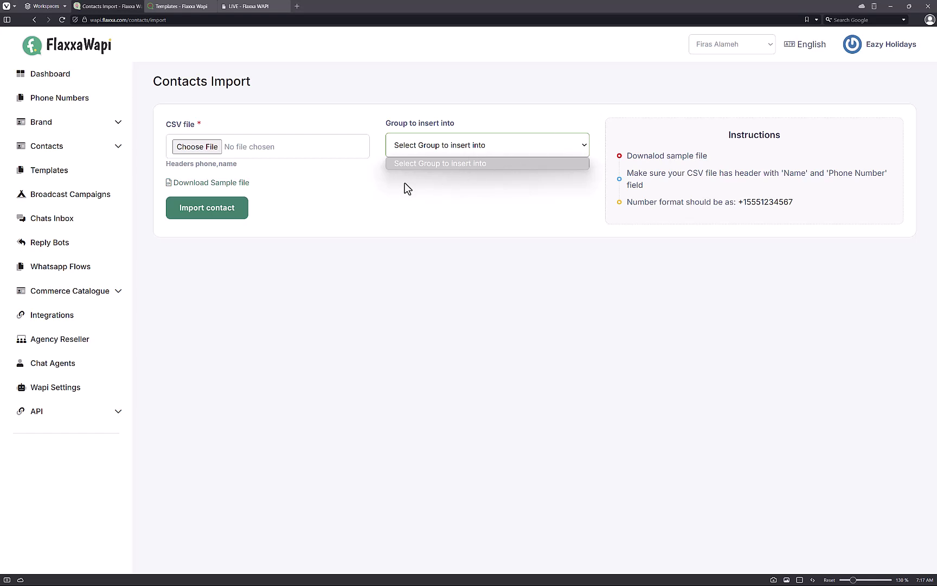
click(202, 216)
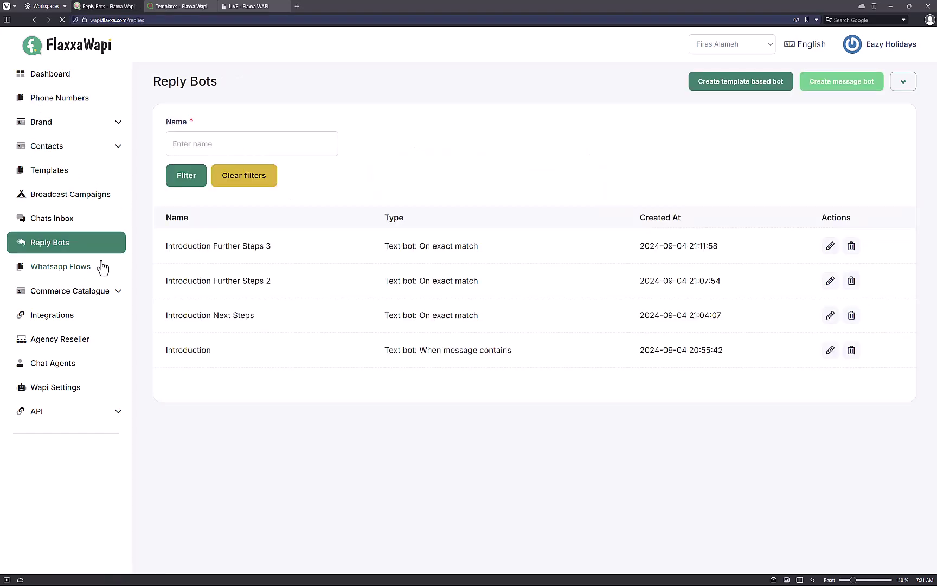
Step: Start a new flow from the User Flows list under WhatsApp Flows
click(99, 265)
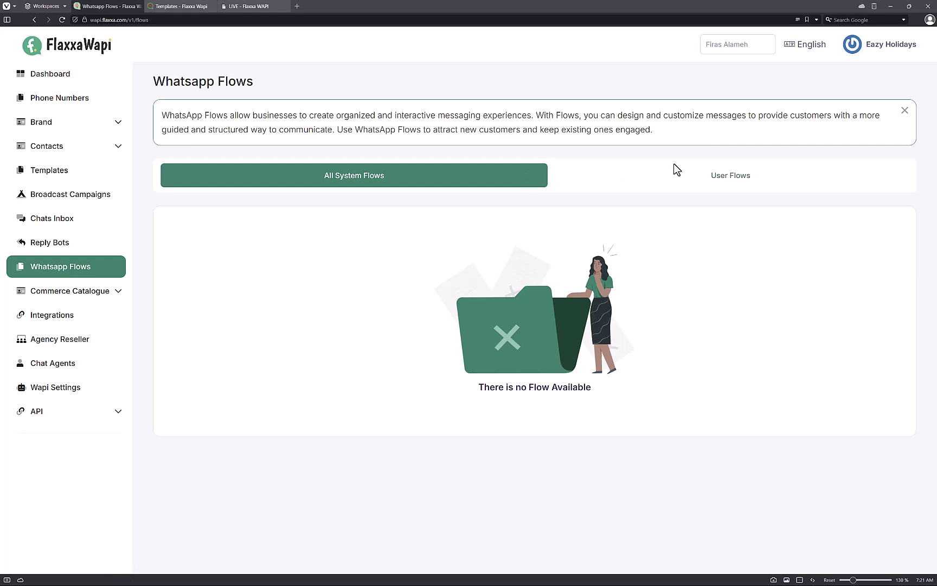
click(679, 183)
click(858, 239)
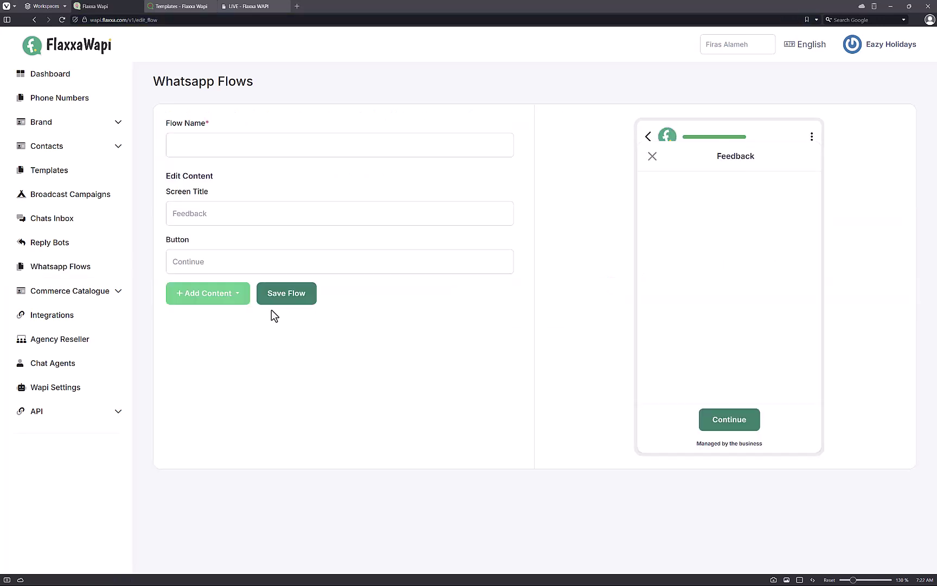
Step: Add a large 'Welcome to Wapi' heading, a Short Answer field and a Paragraph field to the flow
click(227, 299)
click(196, 230)
click(285, 238)
scroll(263, 353, down, 1)
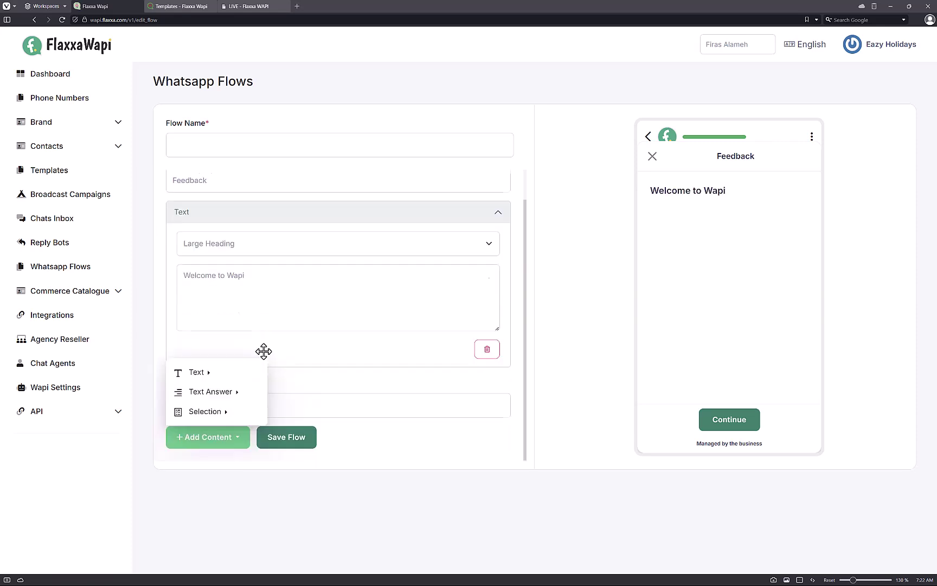
click(198, 392)
click(293, 401)
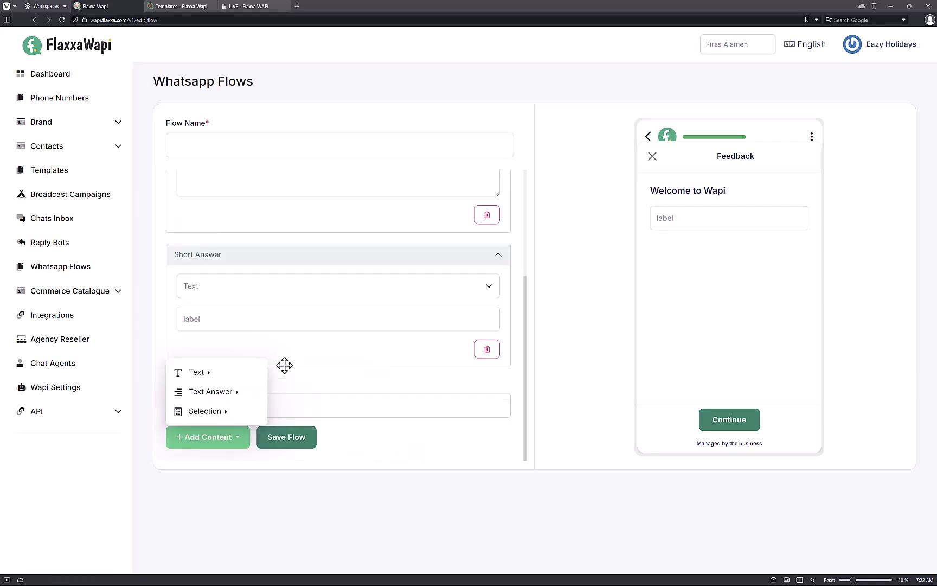
click(252, 393)
click(290, 416)
Step: Add a Date Picker field to the flow
scroll(281, 405, down, 2)
click(209, 437)
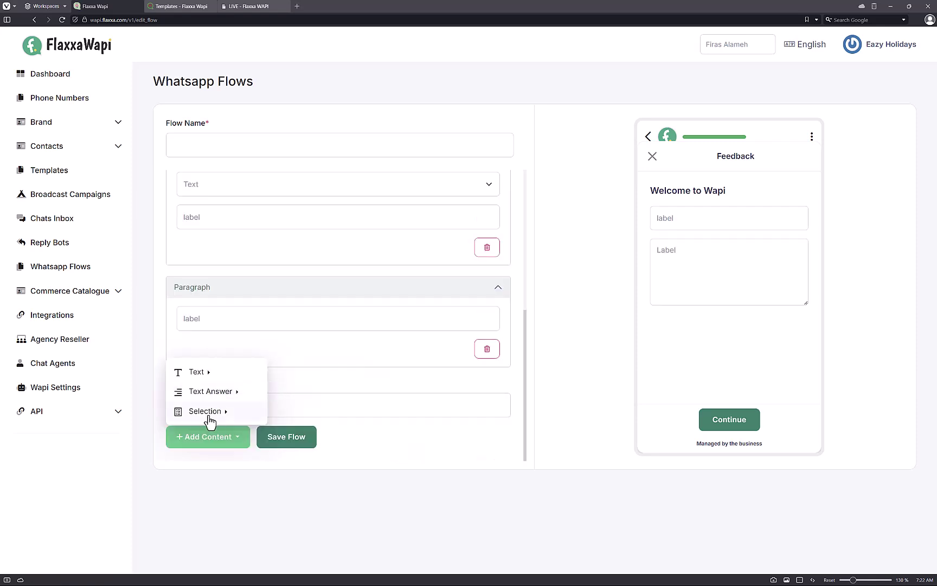
click(211, 404)
click(286, 434)
scroll(267, 392, down, 2)
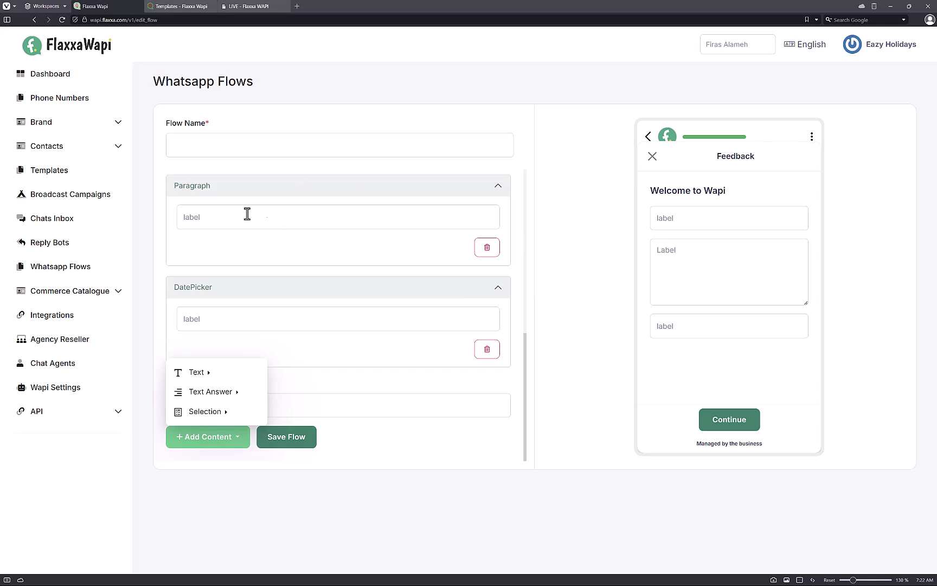
click(114, 293)
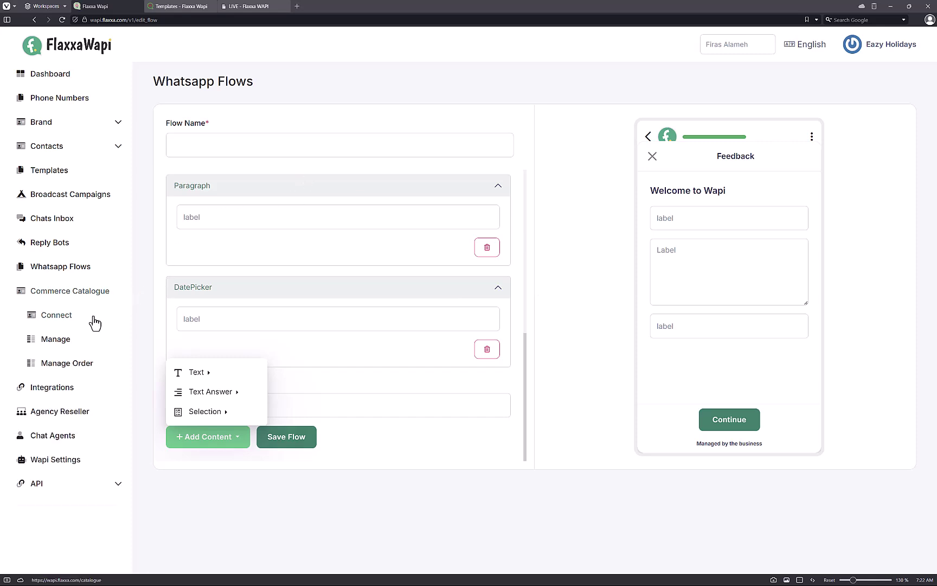
Step: Open Commerce Catalogue > Manage to view the empty catalogue item list
click(65, 342)
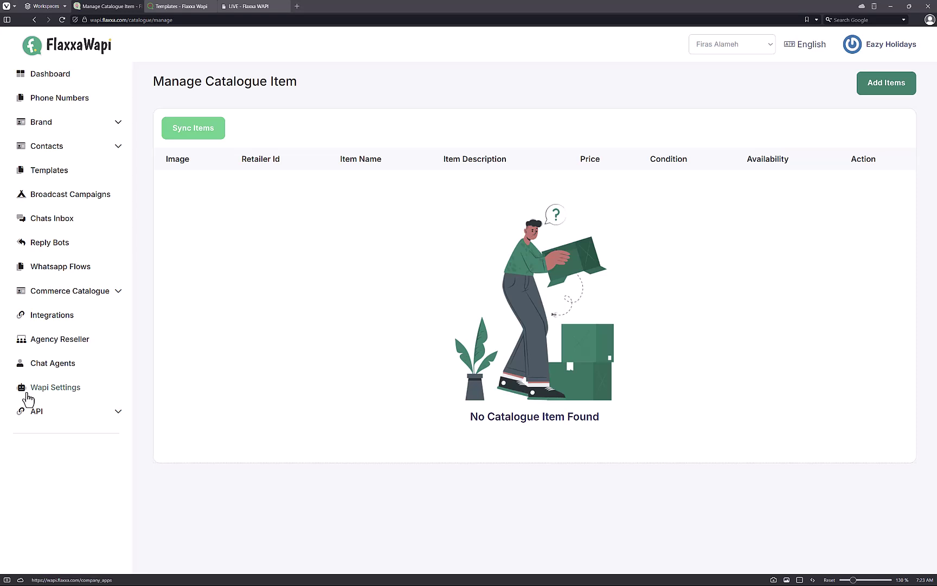
Step: View the Integrations page, then open Agency Reseller showing 50 total and 50 remaining clients
click(55, 318)
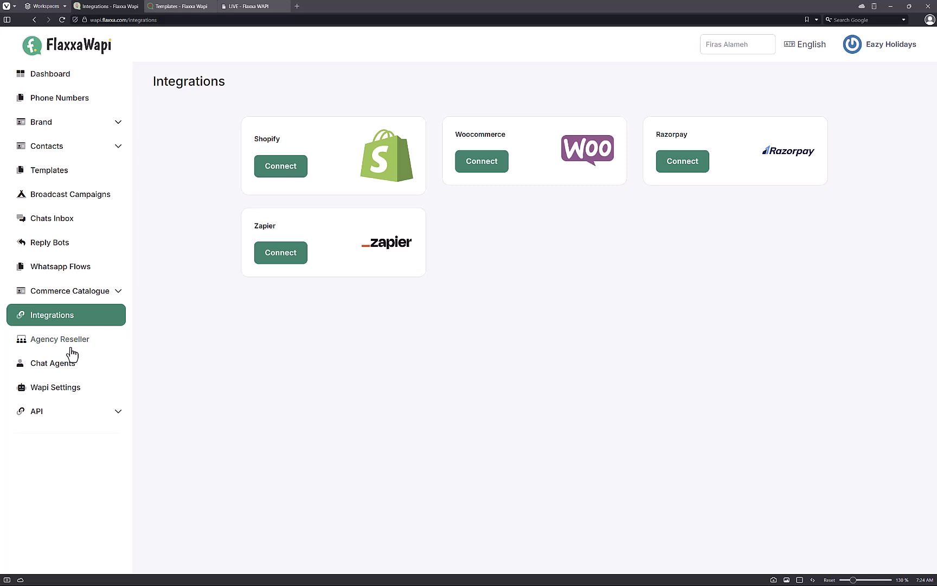
click(74, 345)
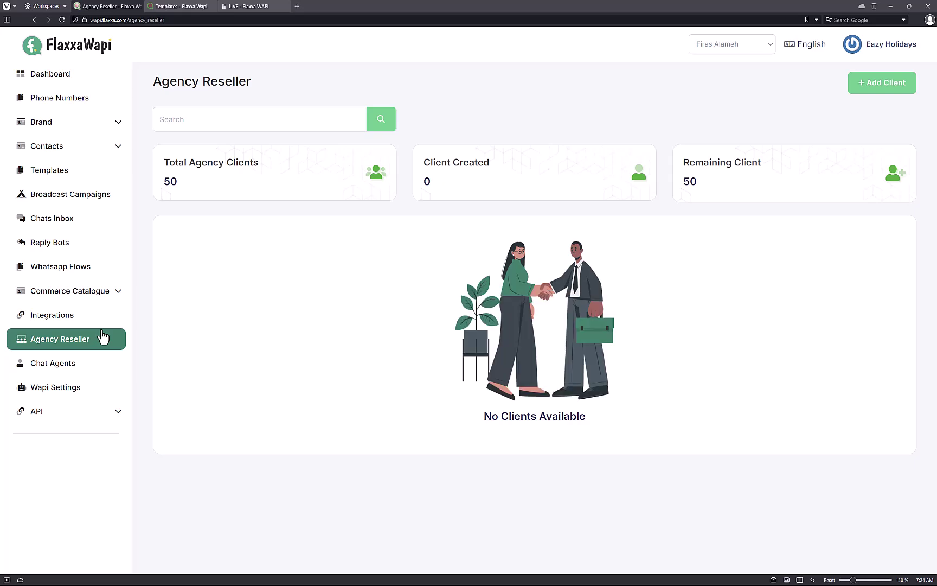
Step: Dismiss the Add Client form without saving and go to the Chat Agents management page
click(892, 91)
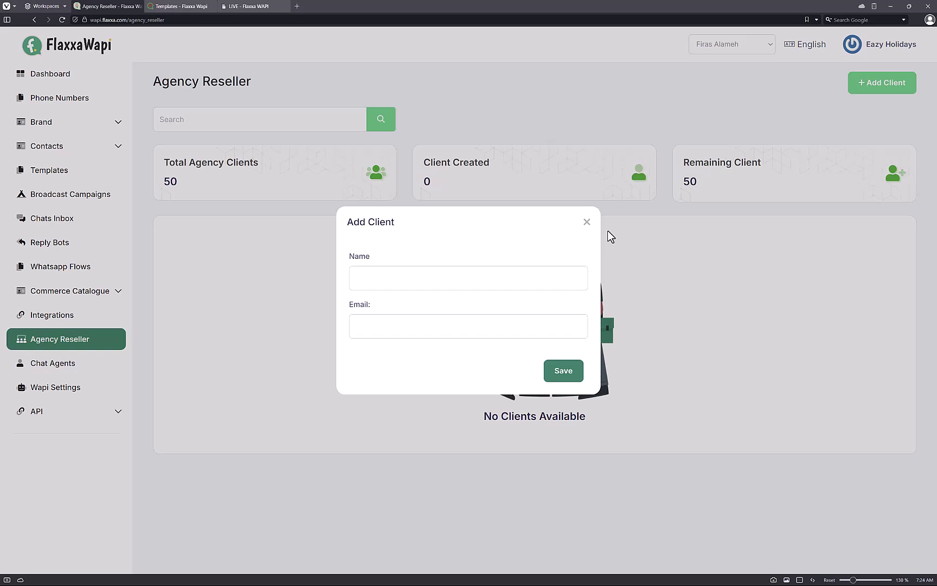
click(586, 221)
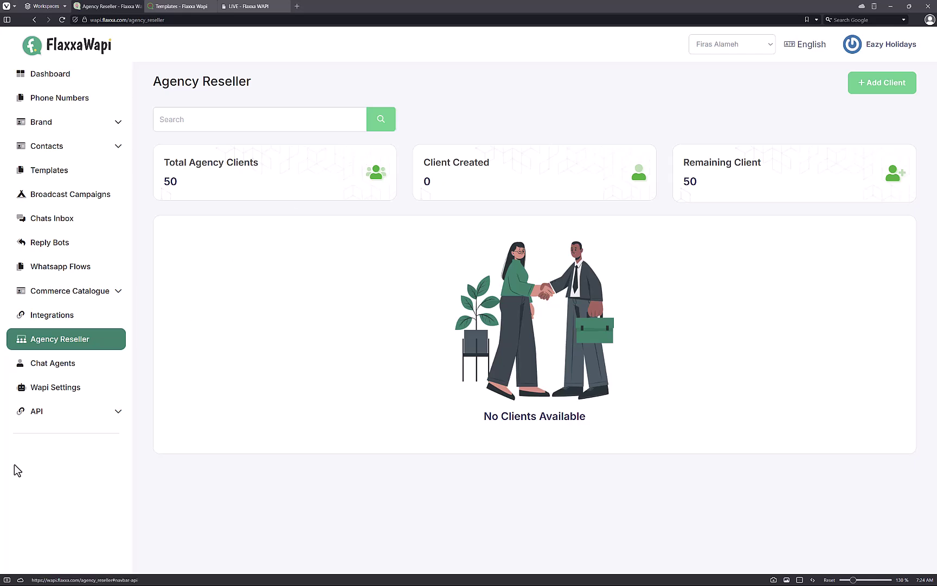
click(49, 371)
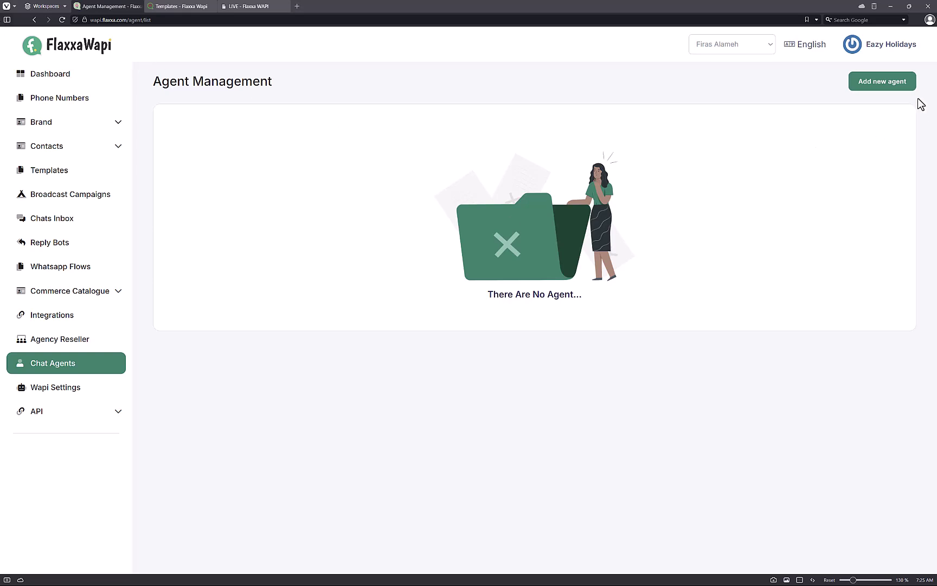
Step: Insert a new chat agent with the agent's name, e-mail address and password
click(910, 85)
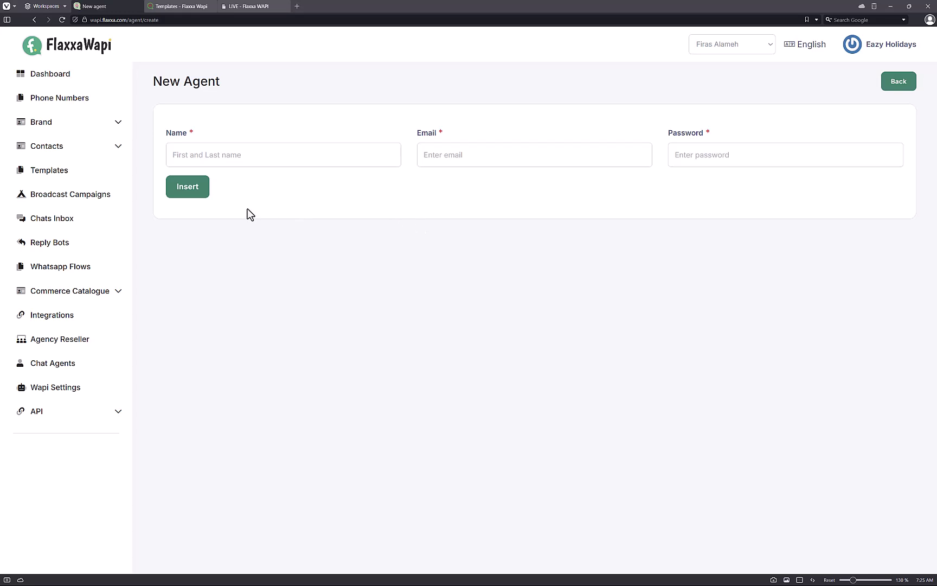
click(243, 147)
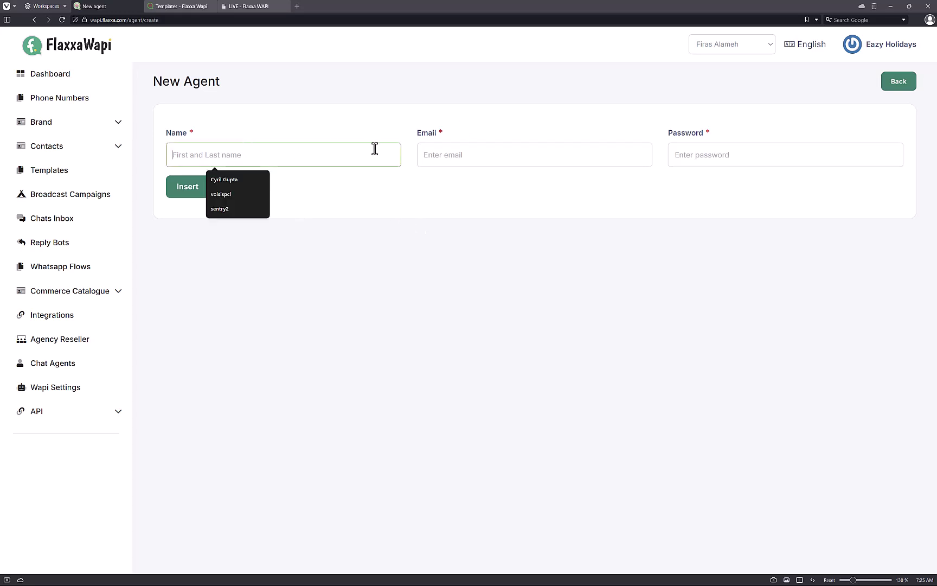
key(Tab)
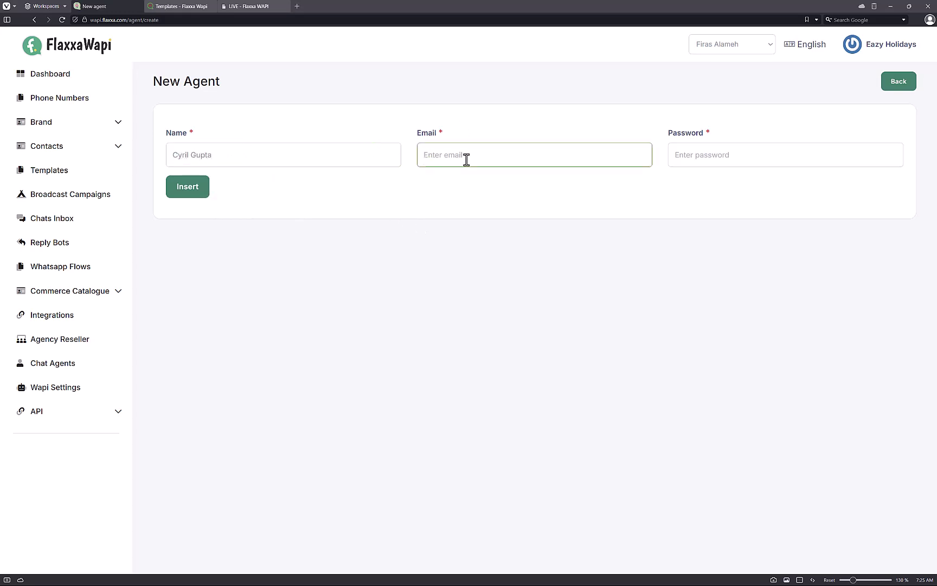
click(674, 155)
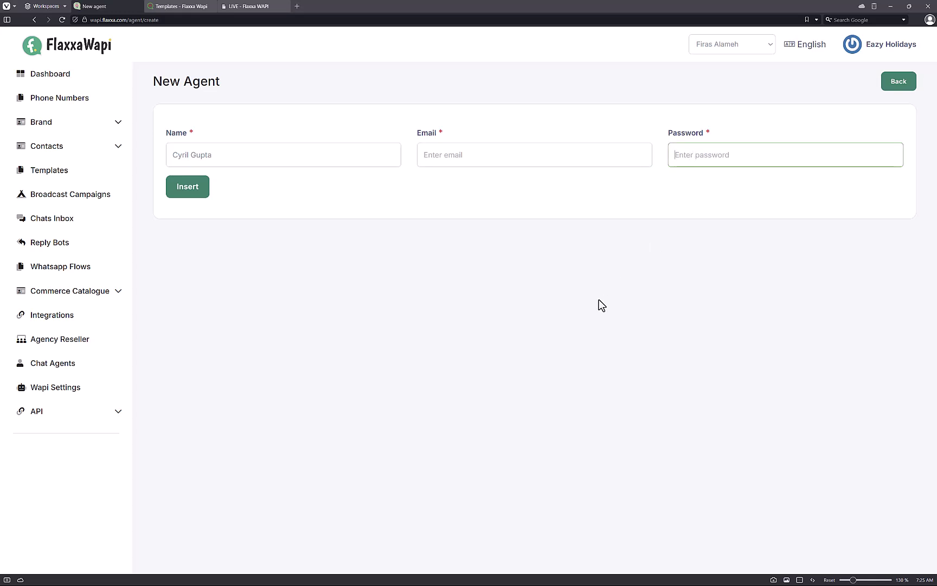
click(611, 146)
key(Tab)
text(1234567)
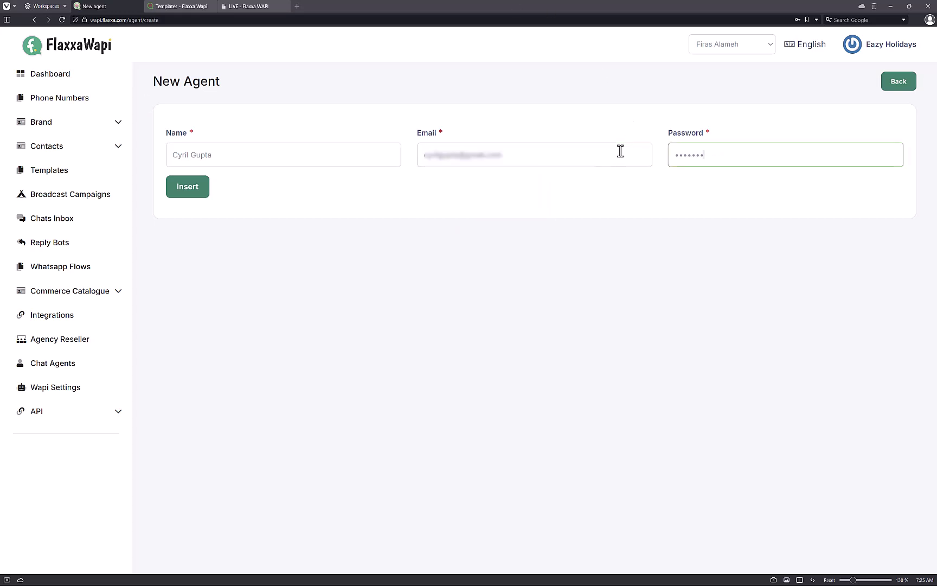
click(195, 190)
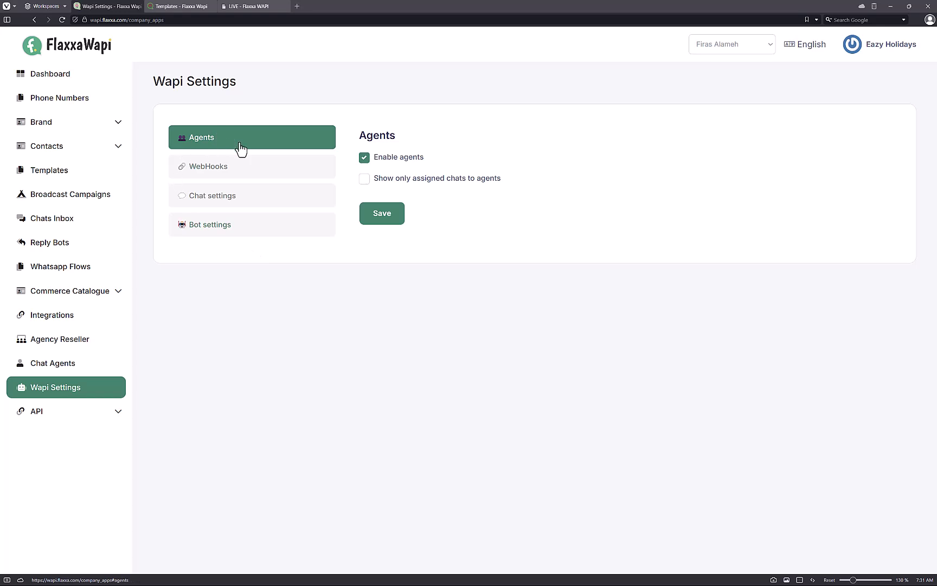
Step: Toggle assigned-chats-only on and off, browse WebHooks, Chat and Bot settings, then open API Info
click(411, 182)
click(411, 183)
click(298, 178)
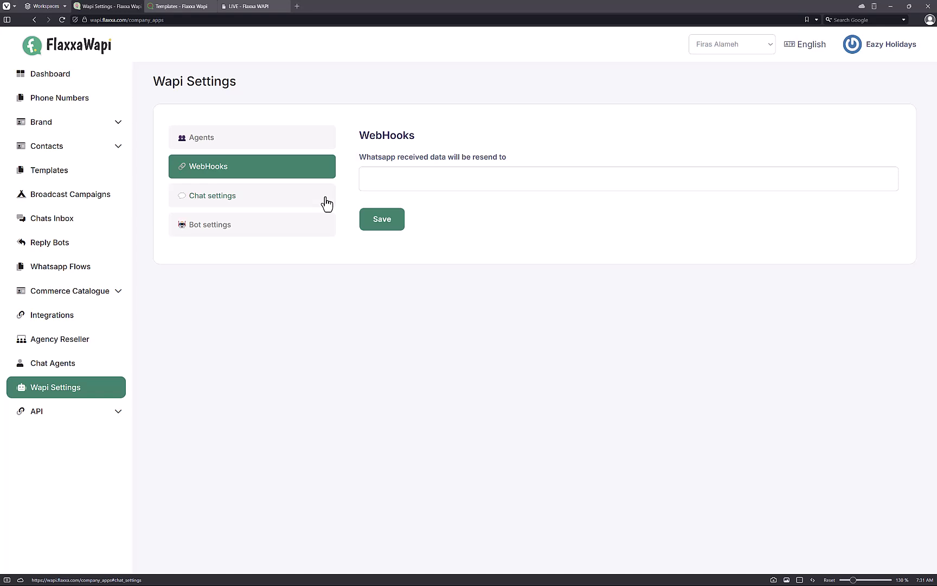
click(289, 203)
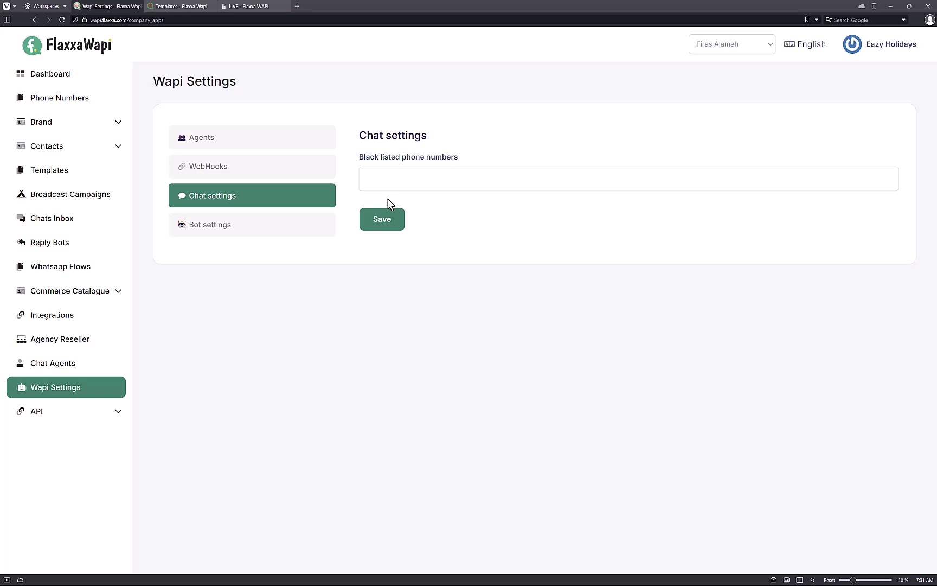
click(303, 230)
drag(438, 180, 514, 184)
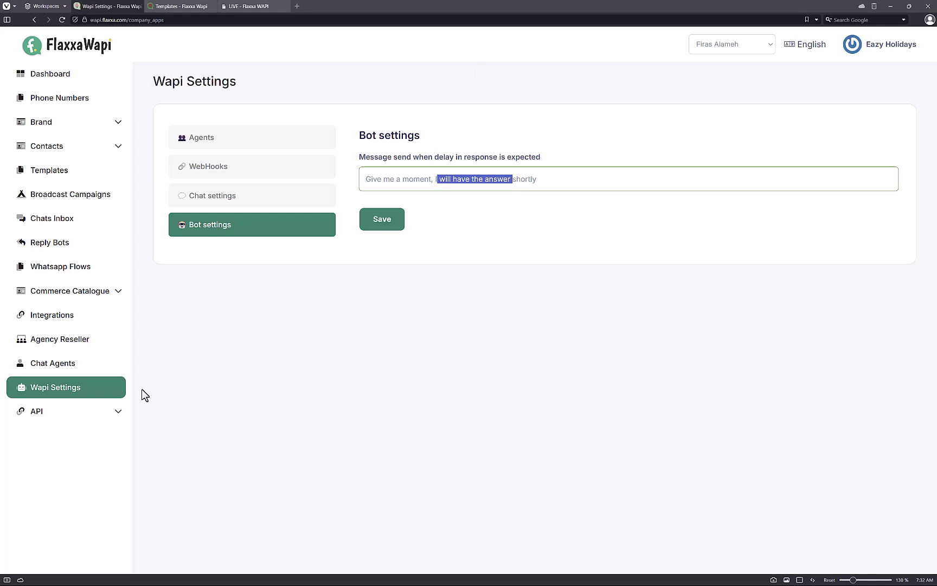
click(114, 416)
click(105, 433)
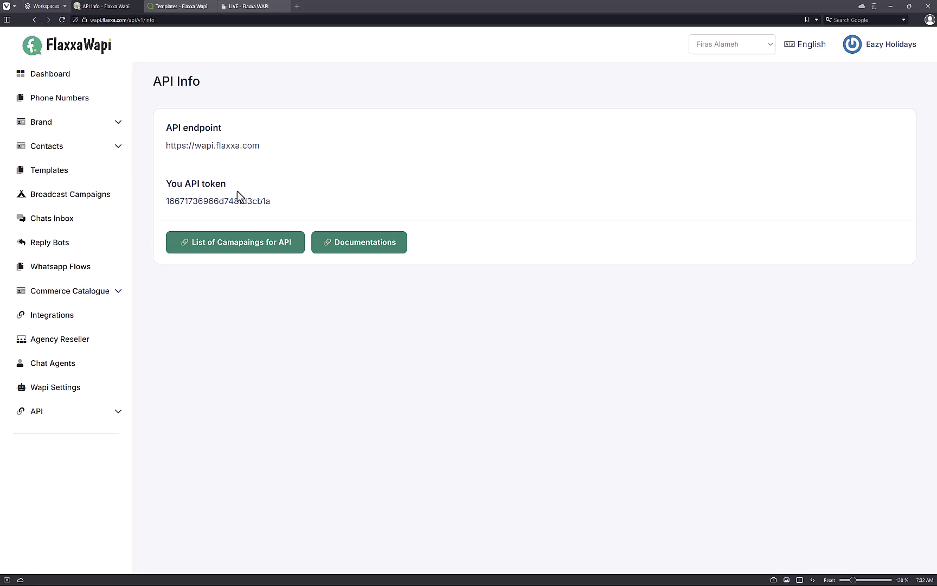
Step: View the WAPI Postman documentation, then return to the Templates - Flaxxa Wapi tab
click(367, 239)
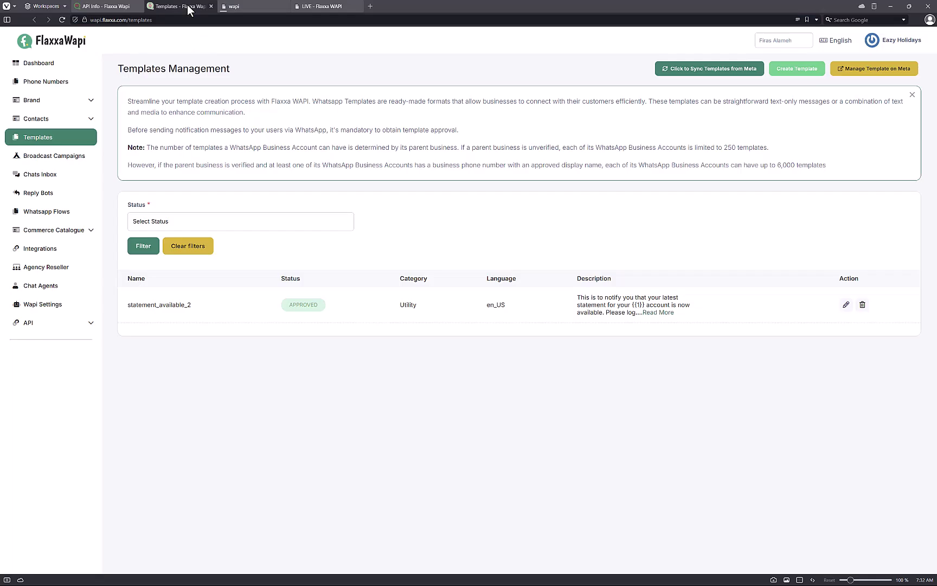
click(251, 11)
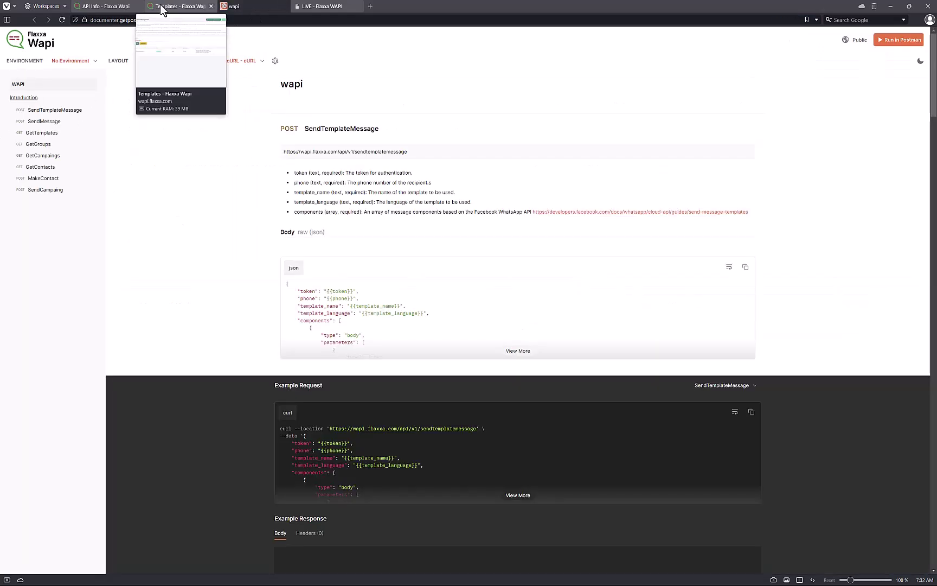
click(161, 10)
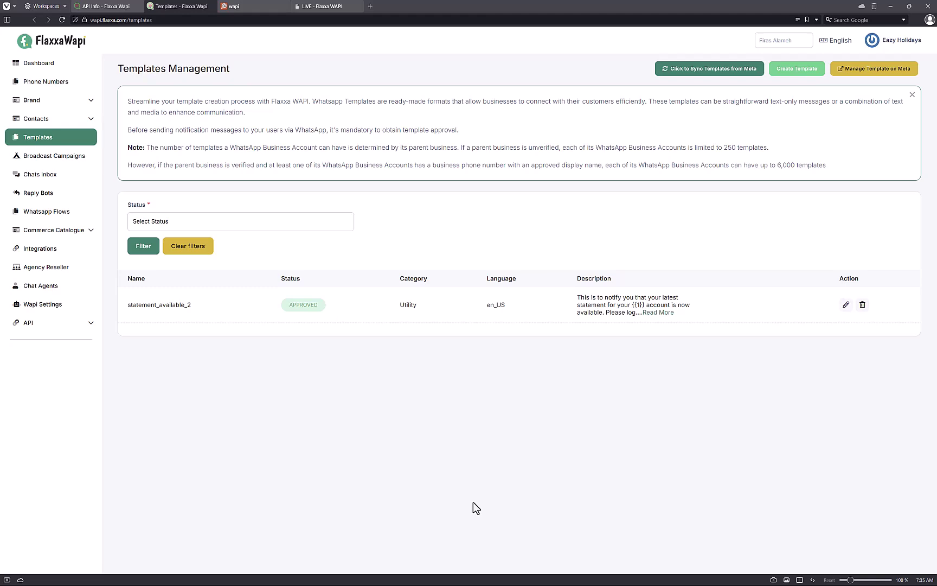
Step: Load teknikforcerewards.in in a new Vivaldi tab
key(ctrl+t)
text(teknikforcerewards)
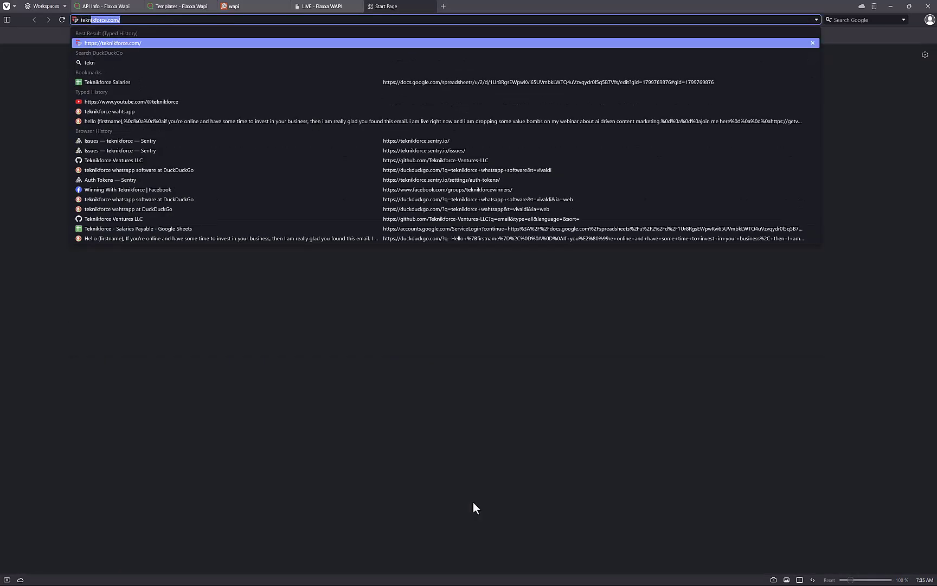
text(.in)
key(Return)
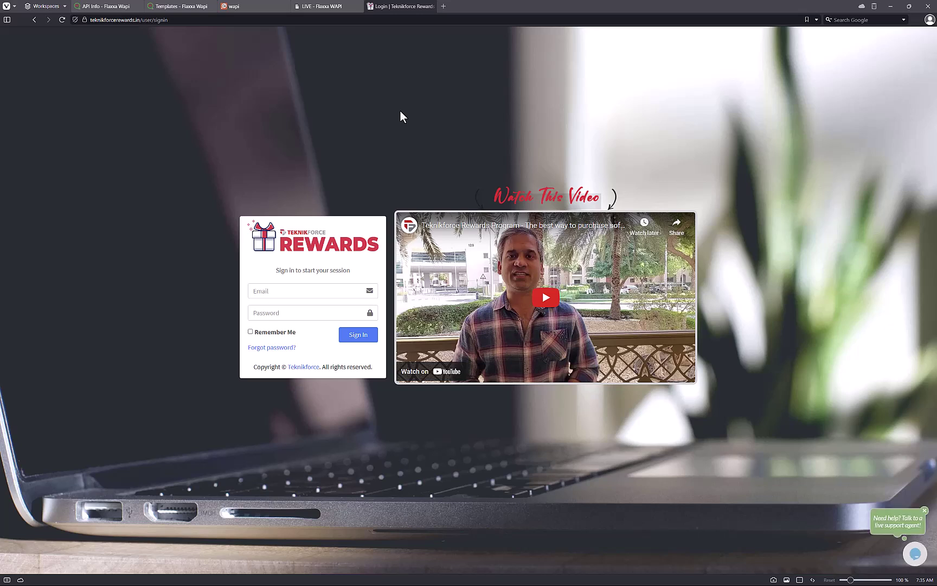
click(324, 295)
click(229, 333)
Step: Switch to the LIVE - Flaxxa WAPI sales page showing the WAPI2OFF offer
click(347, 6)
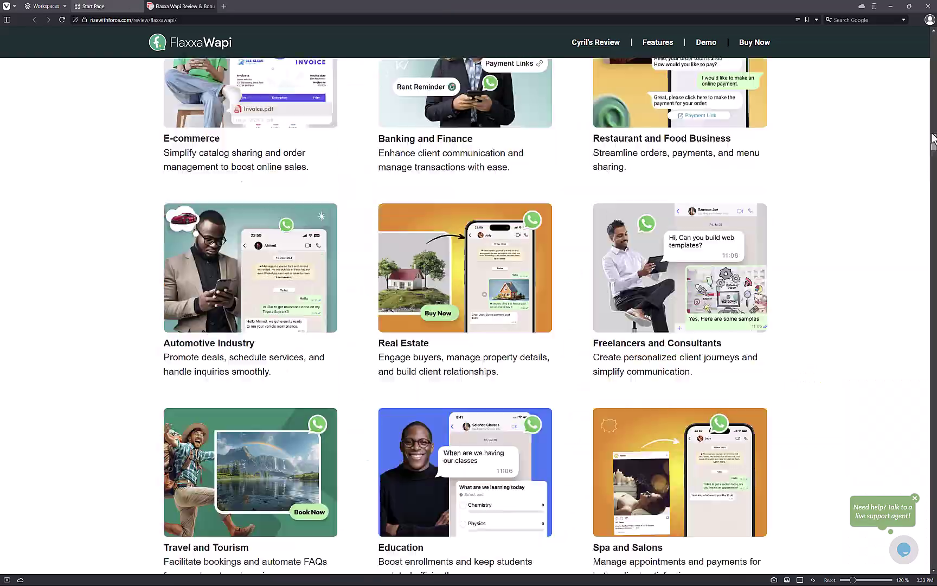
Step: Scroll the review page through Features #01–#41 down to the developer demo section
scroll(469, 304, up, 20)
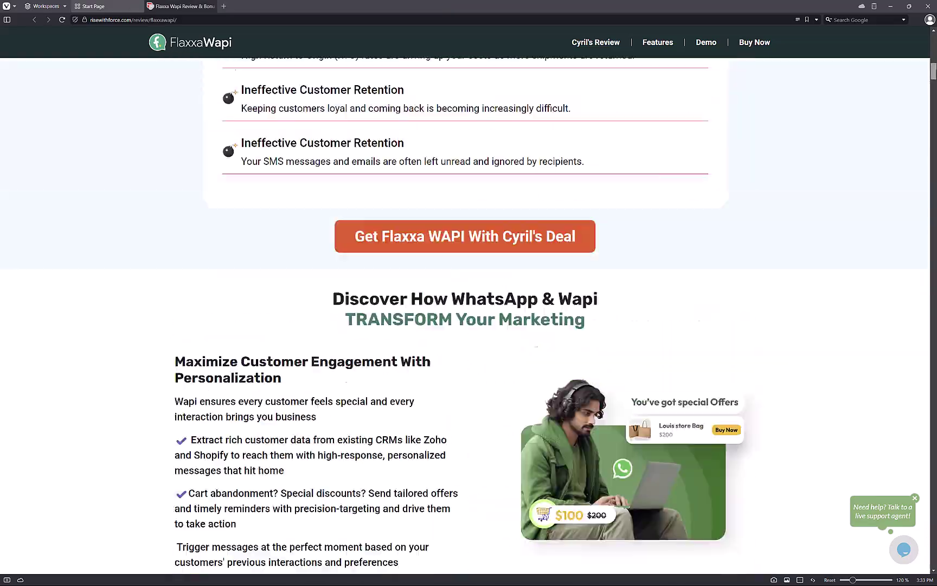
scroll(467, 219, down, 5)
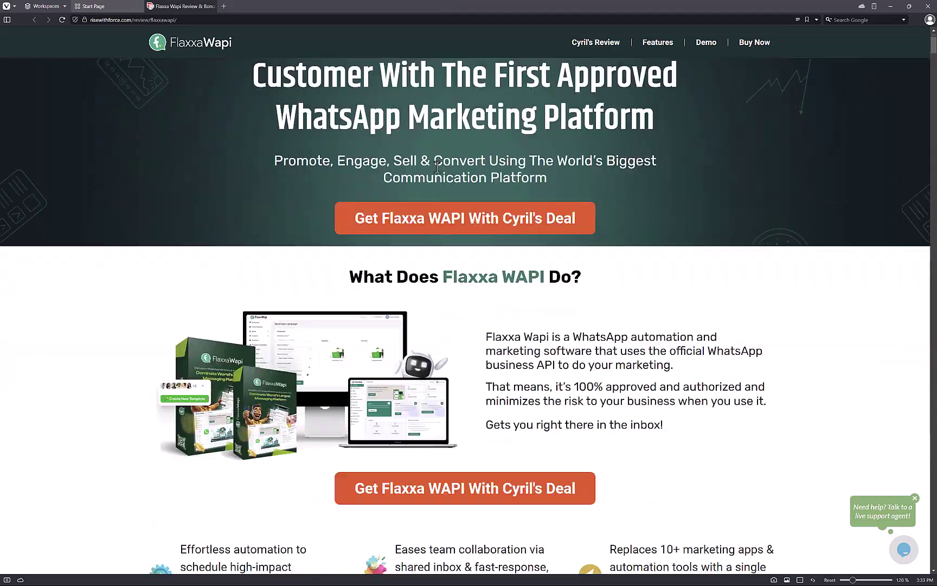
scroll(467, 219, down, 20)
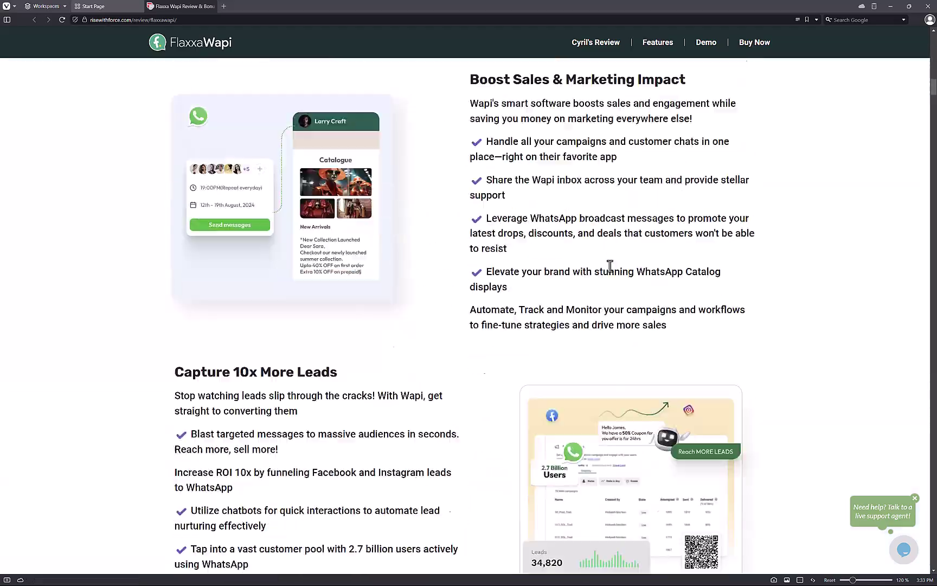
scroll(612, 264, down, 20)
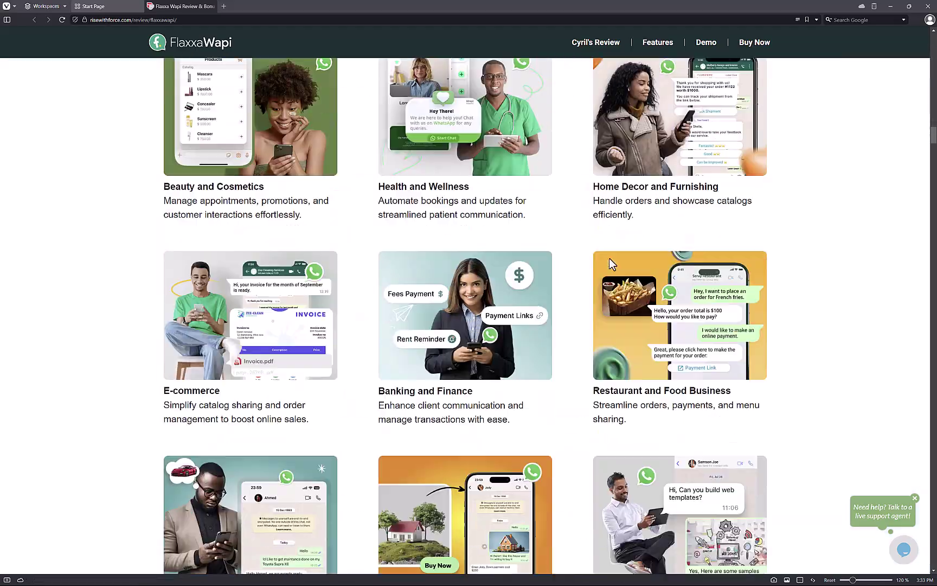
scroll(612, 264, down, 20)
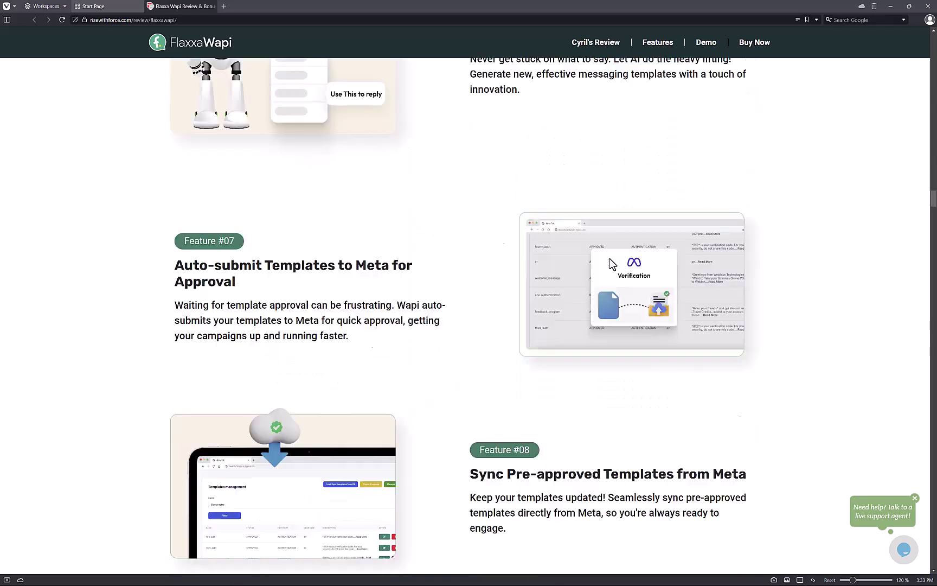
scroll(612, 264, down, 20)
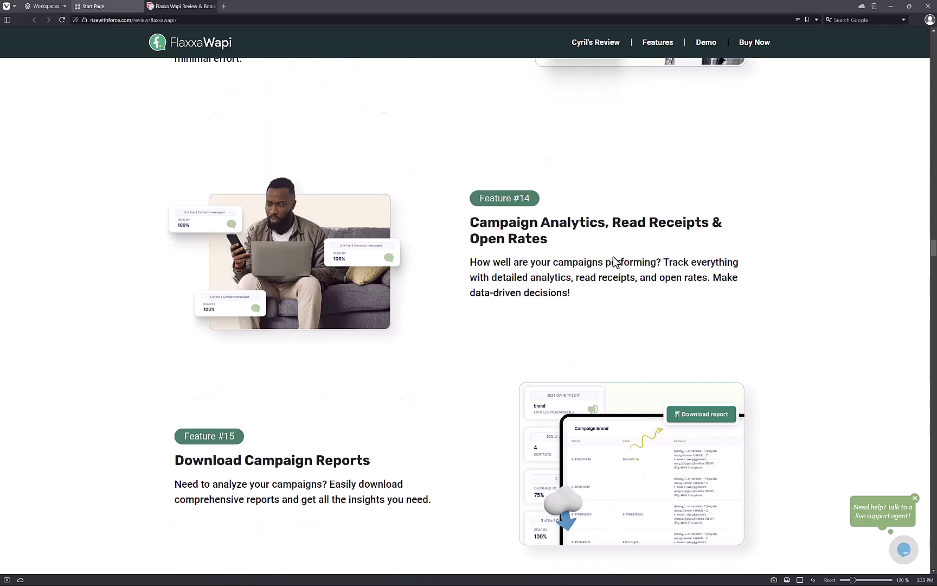
scroll(612, 262, down, 20)
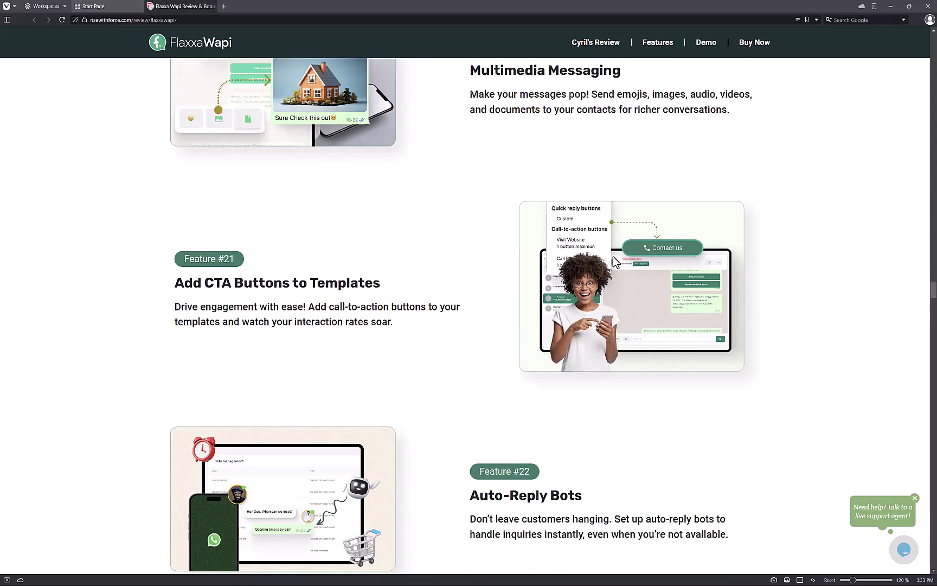
scroll(613, 262, down, 20)
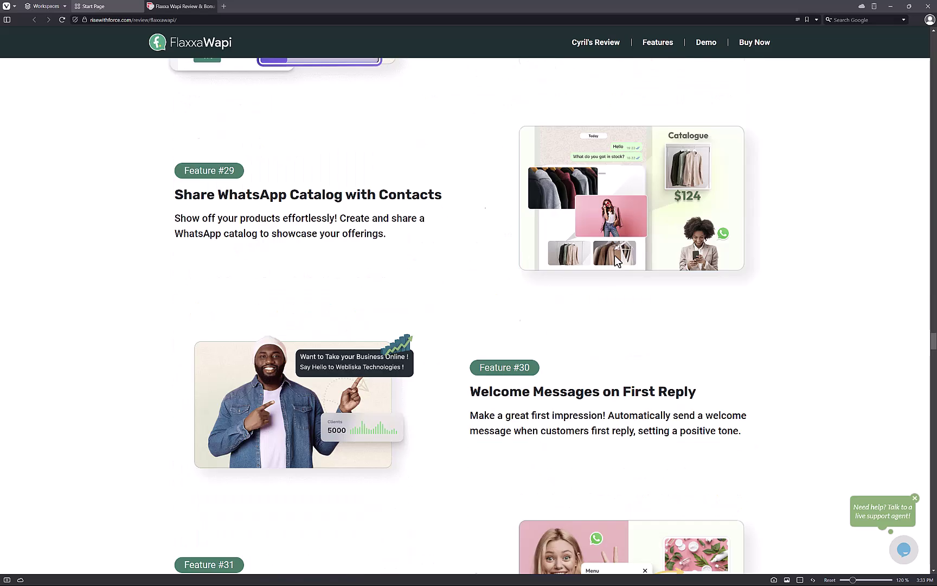
scroll(619, 259, down, 20)
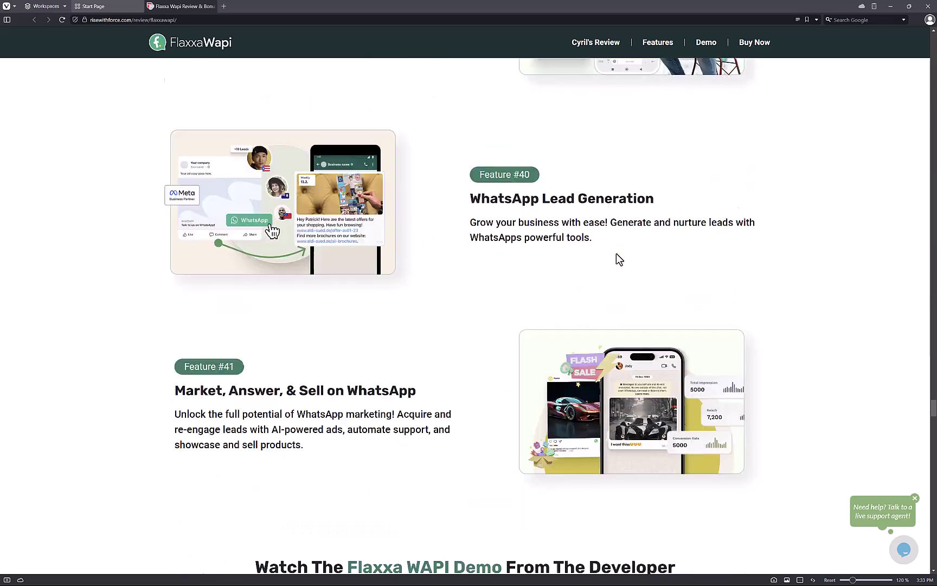